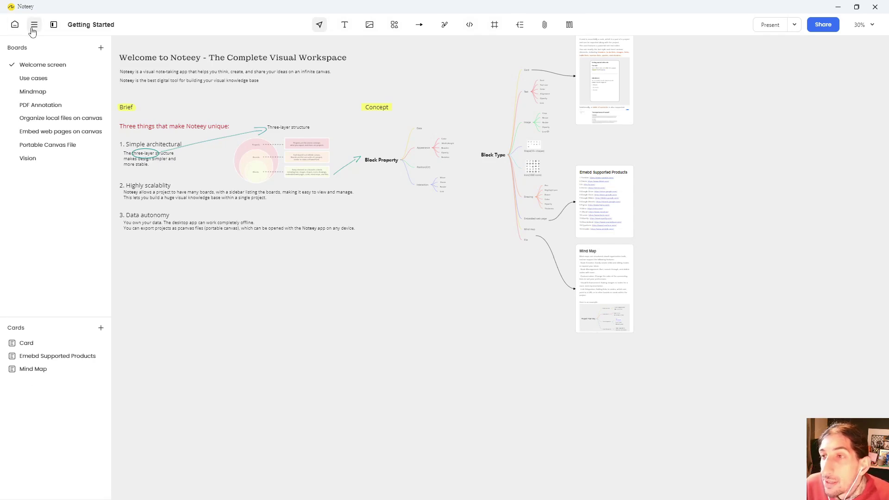
Step: Reopen the Getting Started project and open its Vision board text for editing
left_click(15, 24)
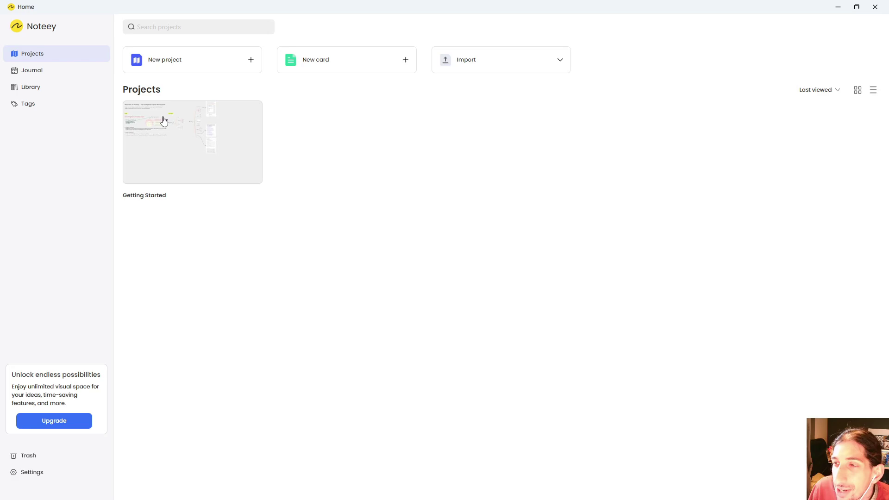
left_click(159, 147)
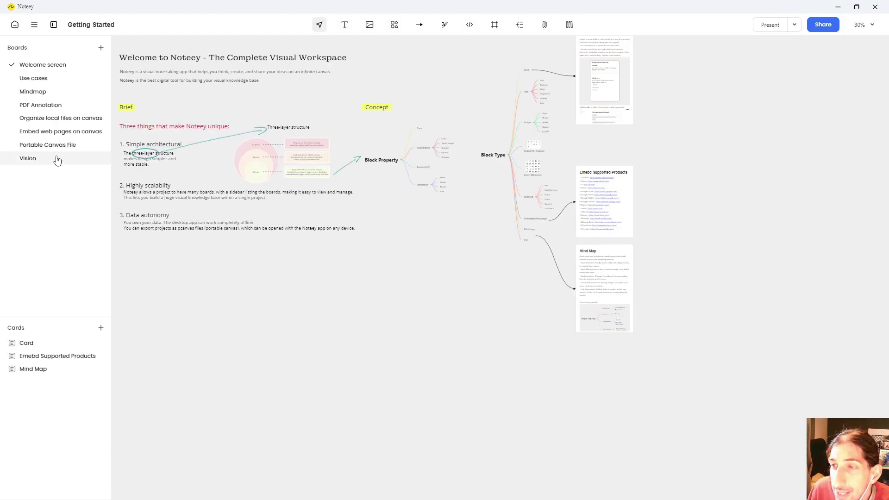
left_click(54, 158)
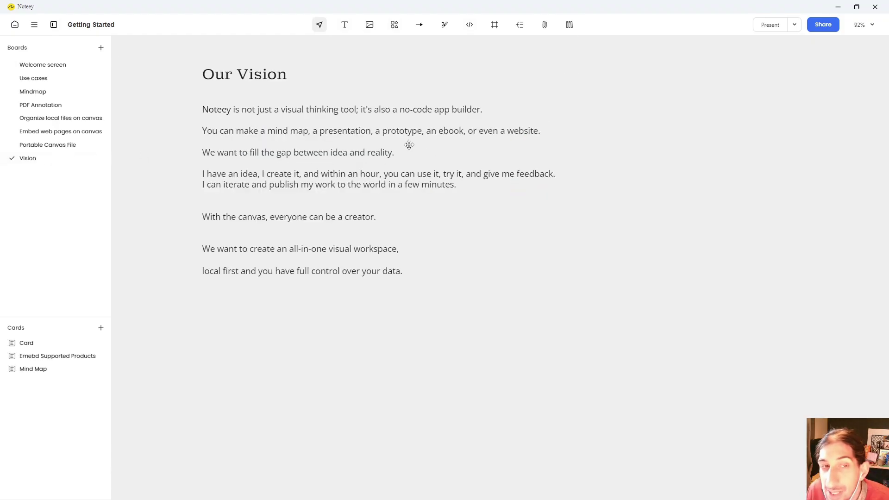
double_click(263, 114)
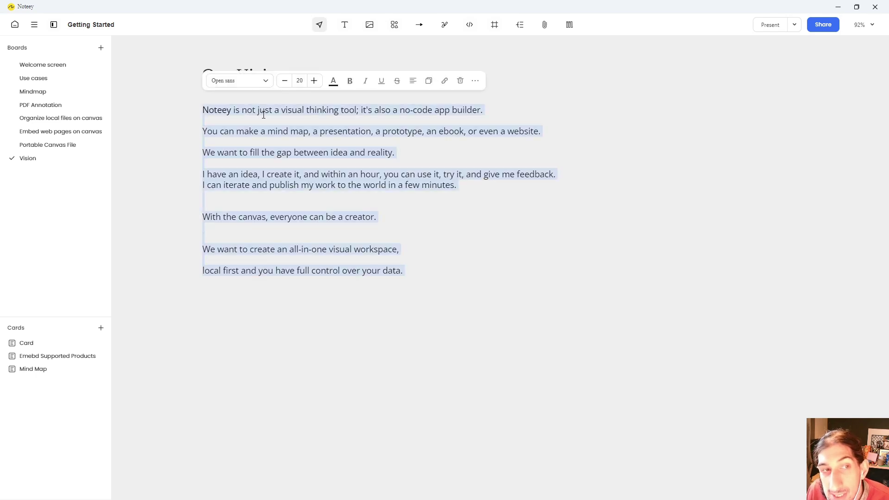
Step: Create an empty card on the Vision board canvas, then delete it
double_click(502, 83)
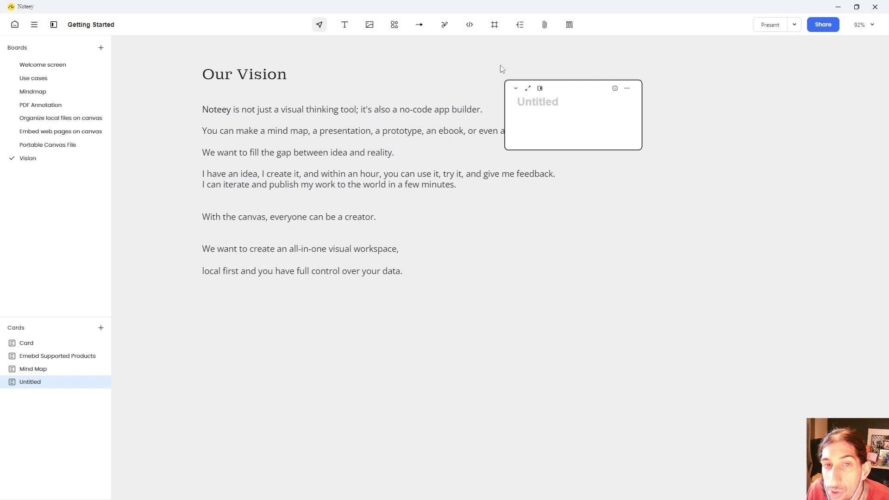
left_click(561, 97)
left_click_drag(596, 107, 682, 133)
left_click(692, 139)
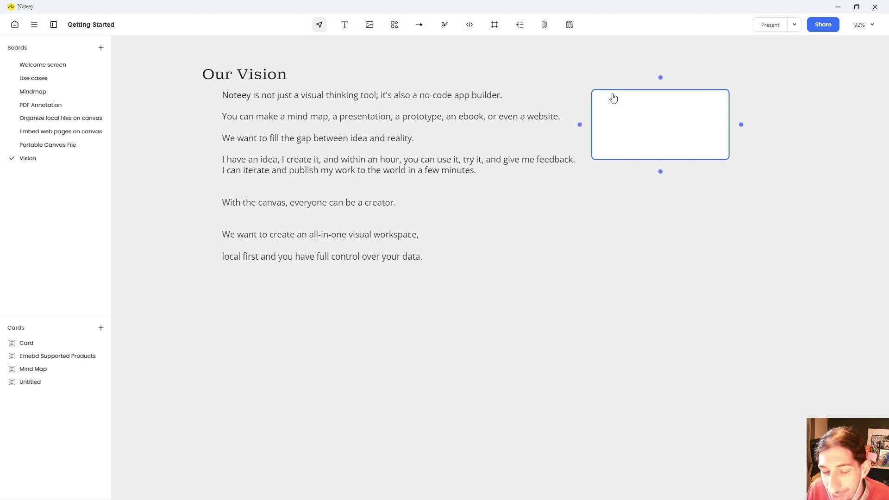
key("Delete")
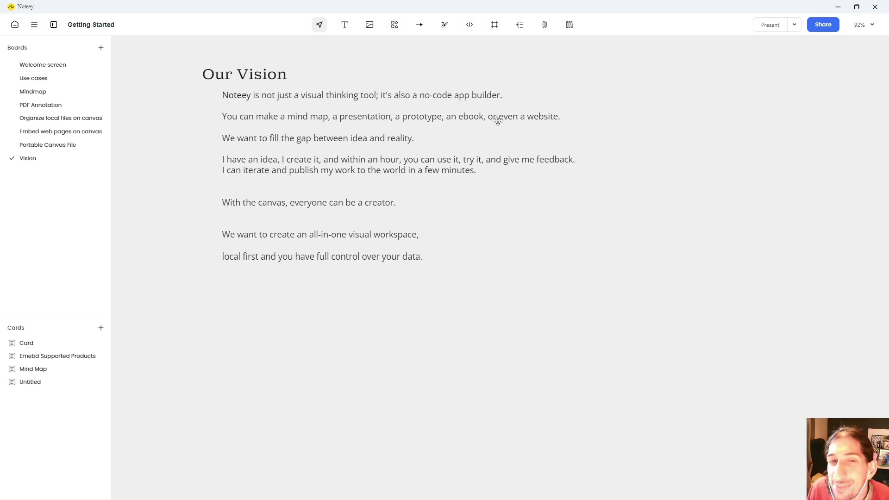
Step: Move the Vision text block left and down, then return to the projects home page
left_click(476, 121)
left_click(517, 84)
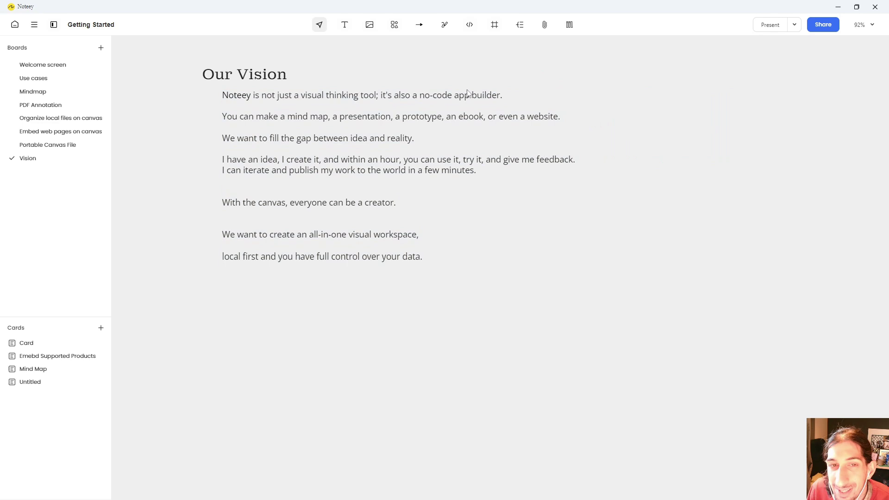
left_click_drag(451, 97, 431, 105)
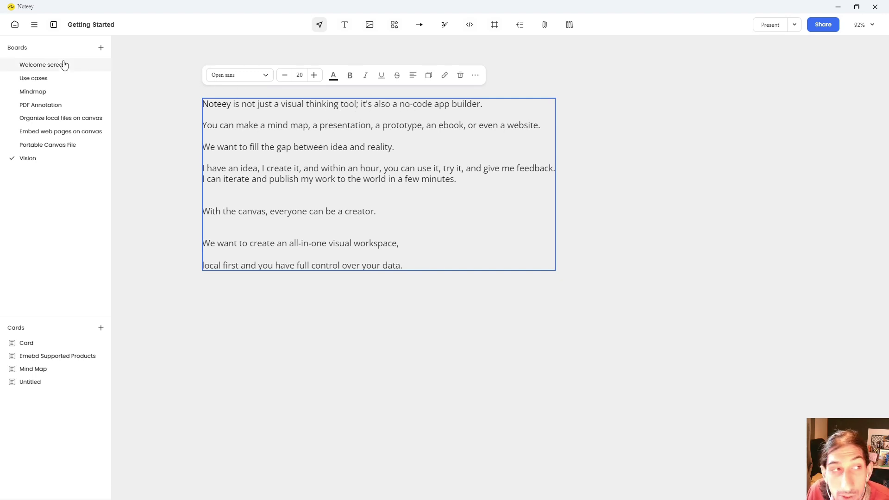
left_click(15, 25)
left_click(17, 28)
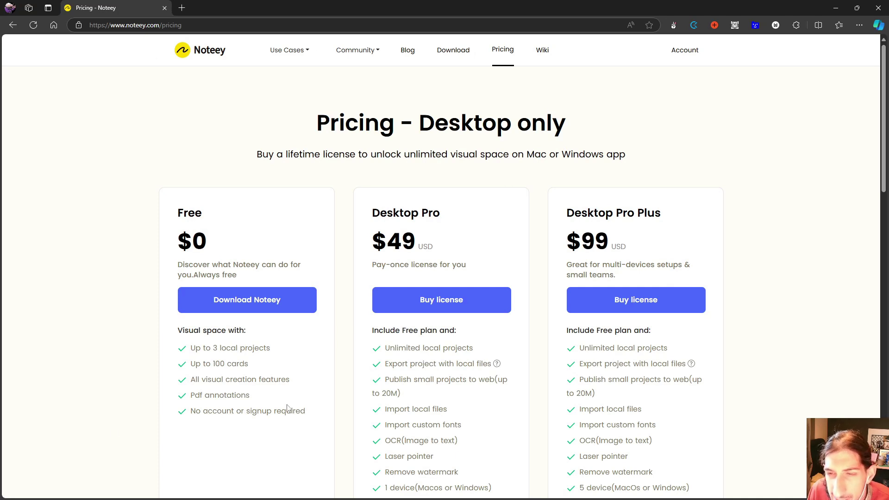
Step: Scroll the pricing page and highlight the OCR feature and Pro Plus '5 device (MacOs or Windows)' line
scroll(600, 218, "down", 1)
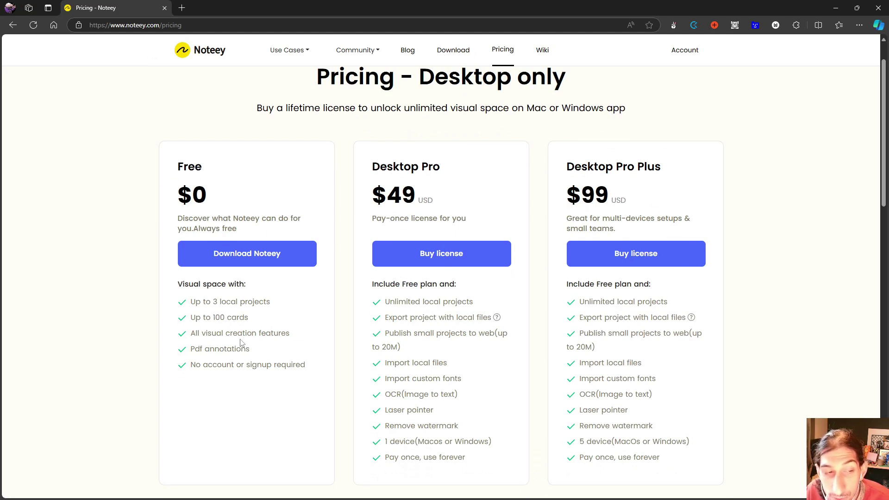
scroll(219, 324, "down", 1)
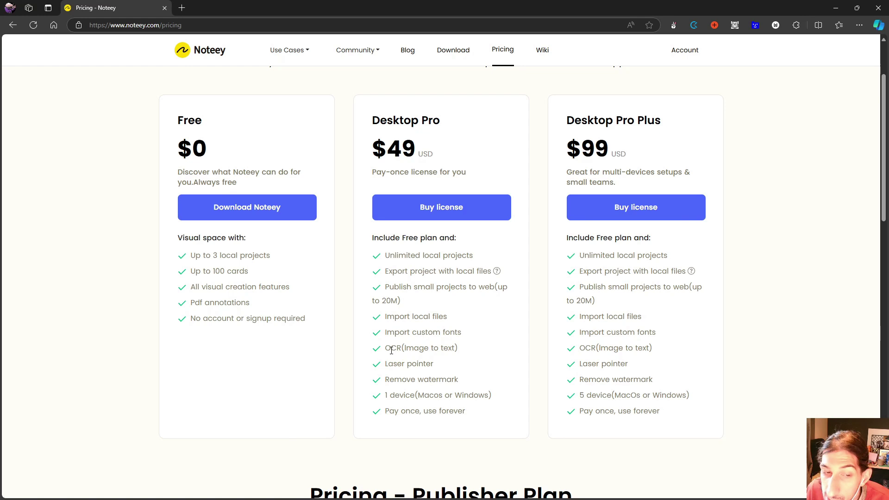
left_click_drag(391, 350, 407, 368)
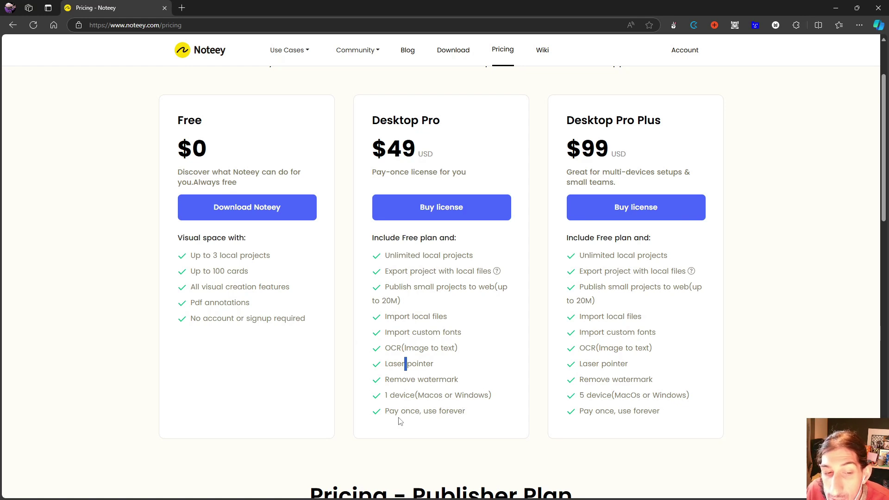
double_click(584, 395)
left_click(583, 394)
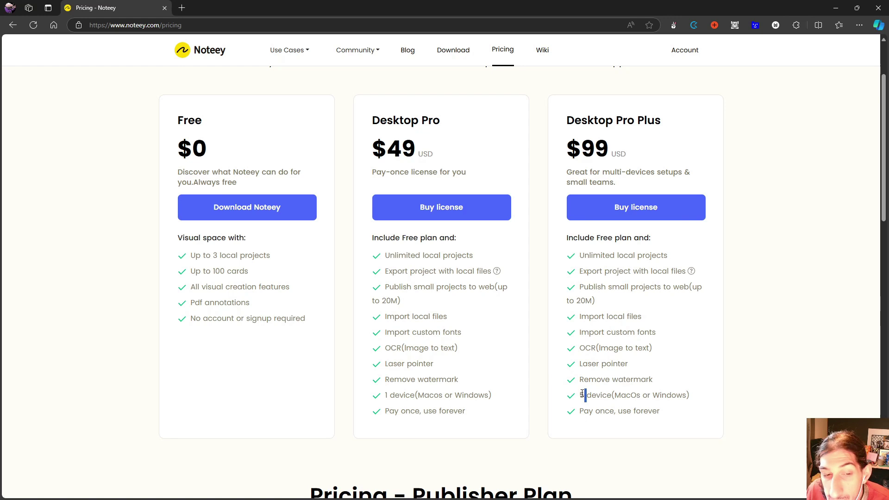
left_click_drag(580, 395, 689, 395)
left_click(607, 117)
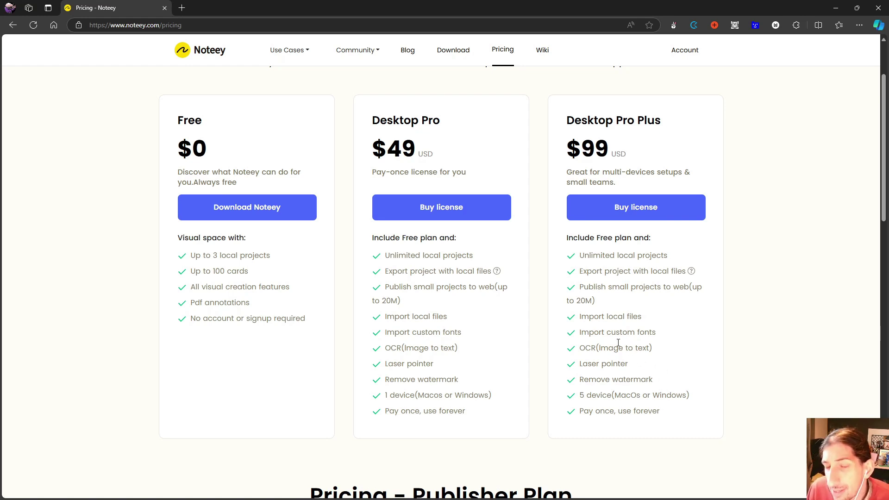
Step: Scroll past the Desktop plans down to the Publisher Plan monthly and yearly options
scroll(615, 338, "down", 2)
scroll(611, 330, "up", 2)
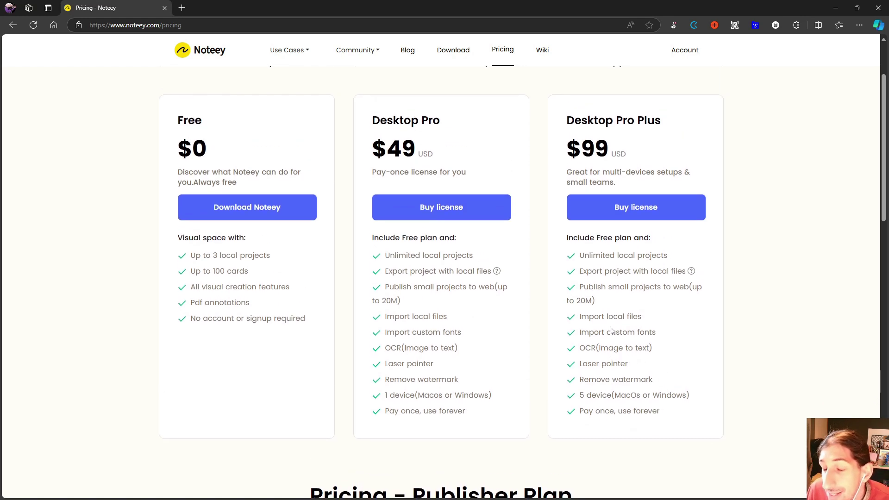
scroll(611, 330, "down", 5)
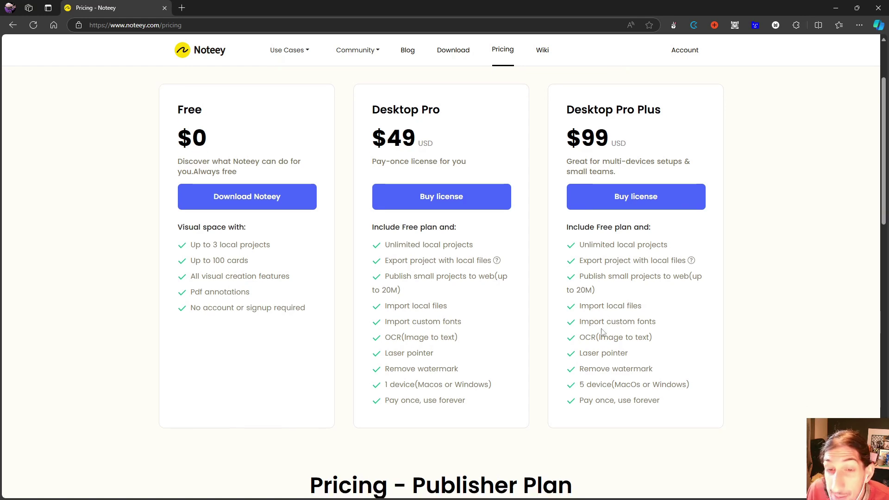
scroll(513, 323, "down", 1)
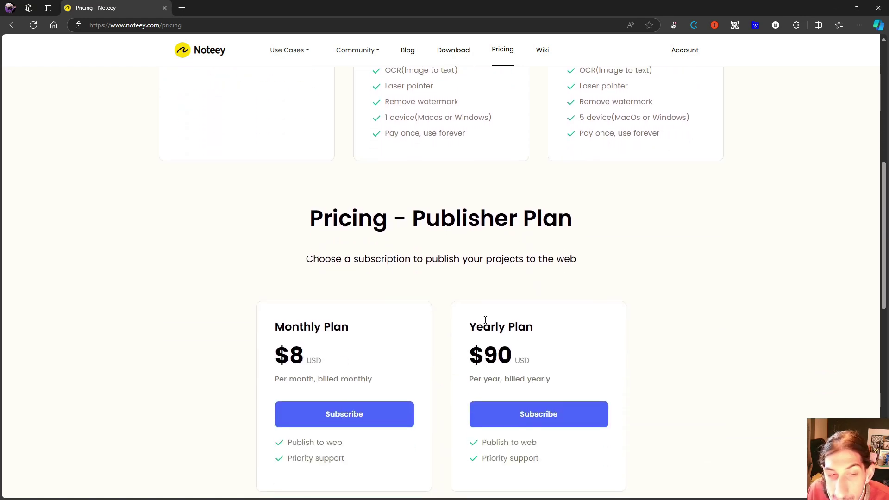
scroll(306, 259, "down", 1)
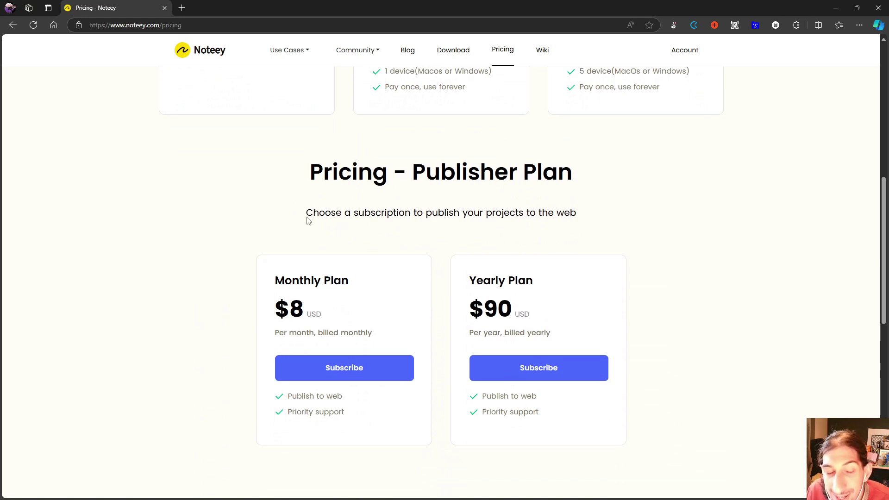
scroll(498, 226, "down", 1)
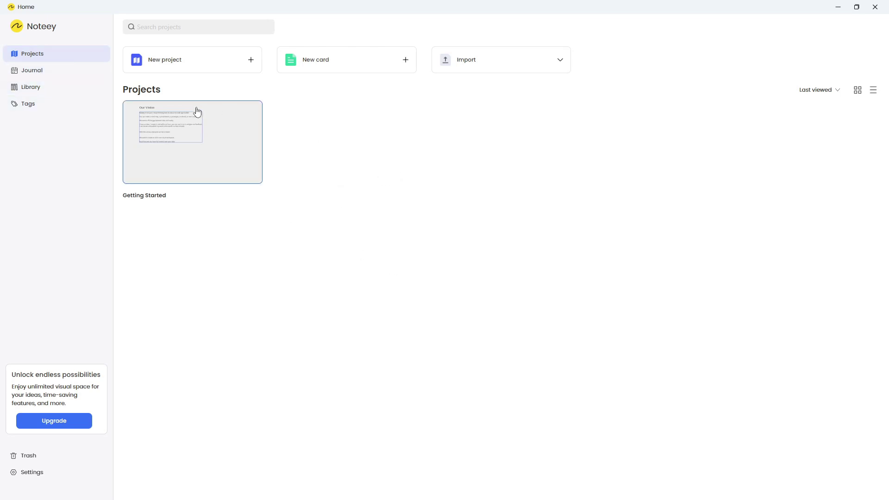
left_click(49, 473)
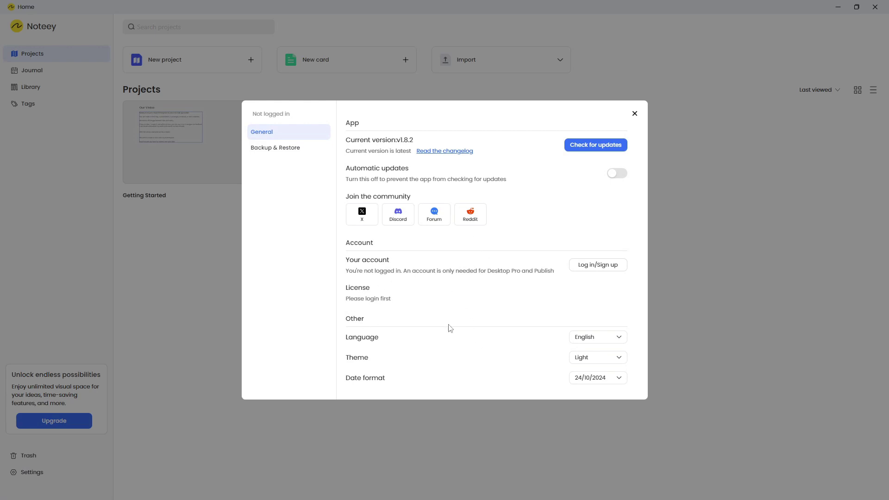
left_click(291, 153)
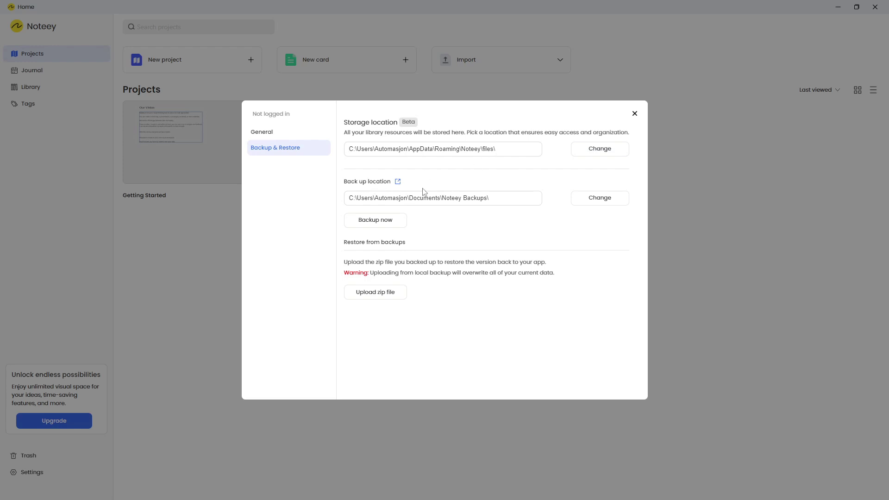
left_click(634, 113)
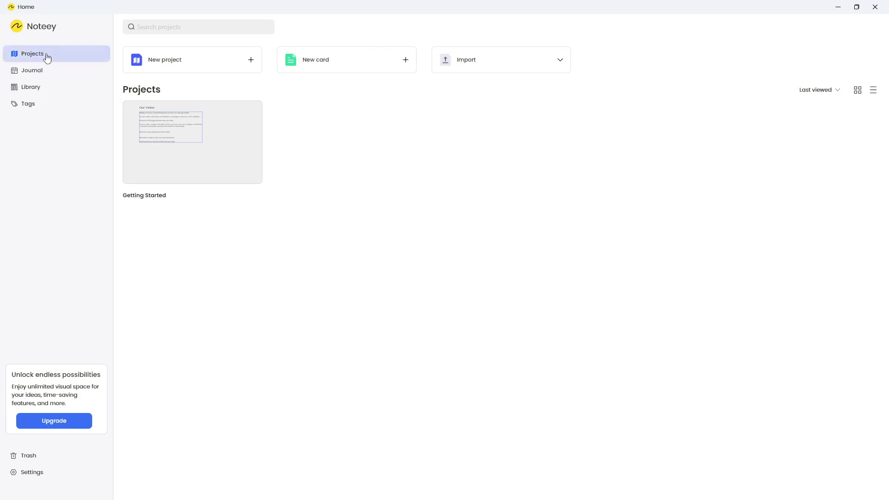
Step: Open today's Oct 24, 2024 journal entry and bring up the block-type menu with /
left_click(77, 72)
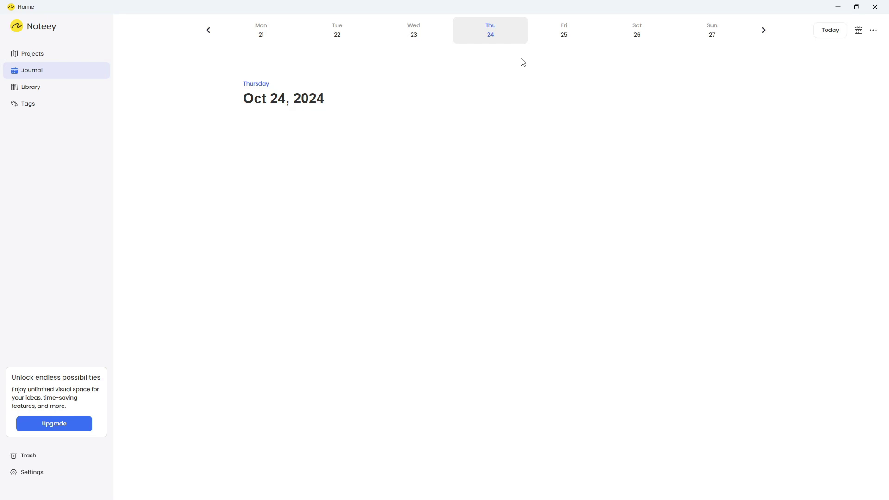
left_click(318, 125)
type("/")
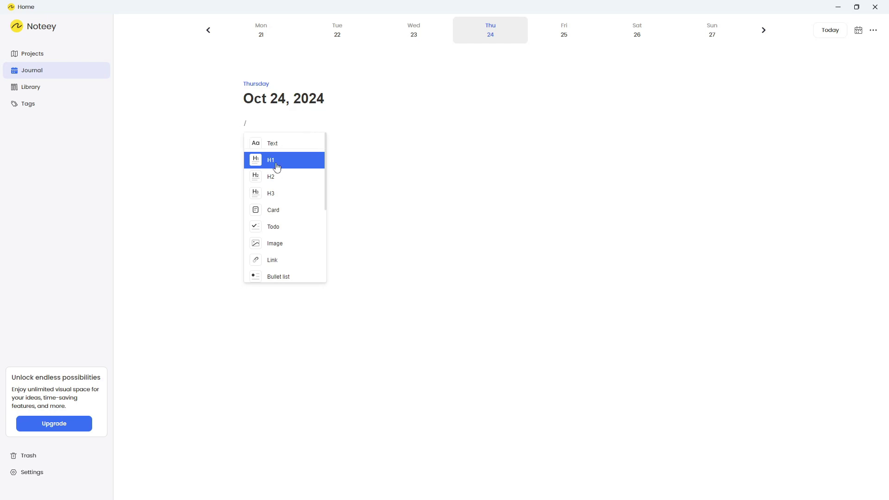
scroll(277, 176, "down", 3)
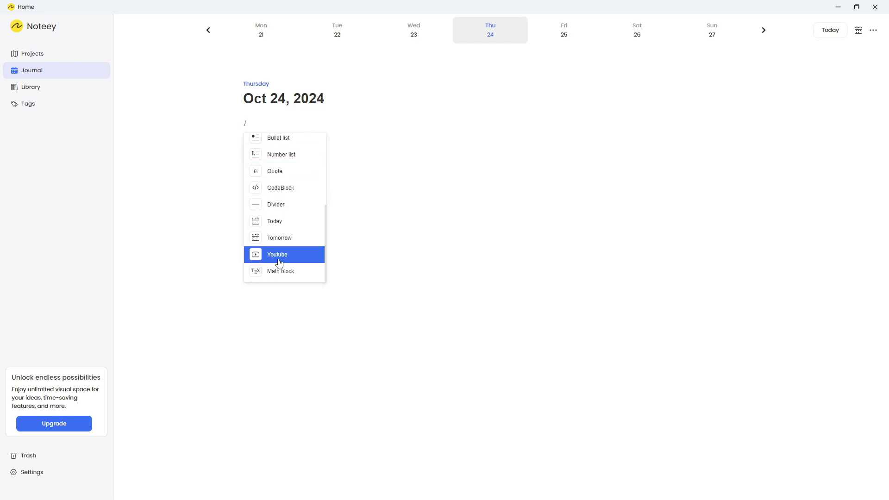
scroll(276, 260, "up", 3)
scroll(284, 139, "up", 1)
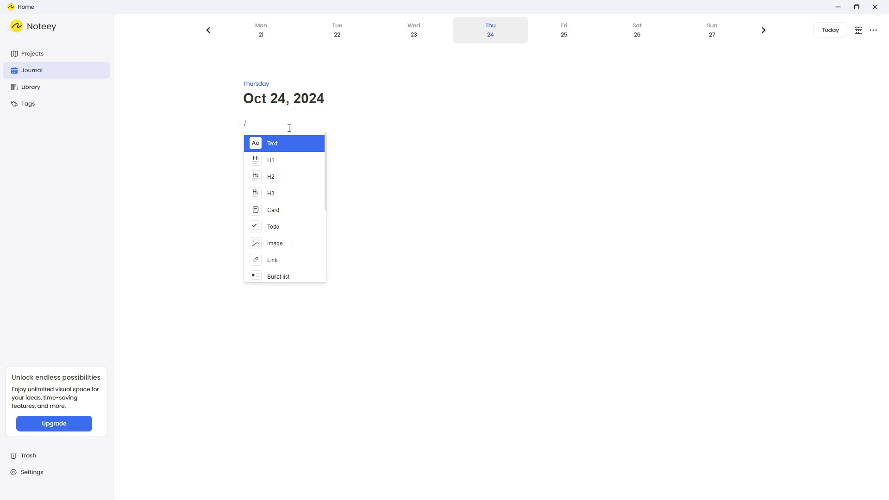
scroll(296, 138, "down", 3)
Step: Turn the empty journal line into a Todo item from the slash menu
key("Up")
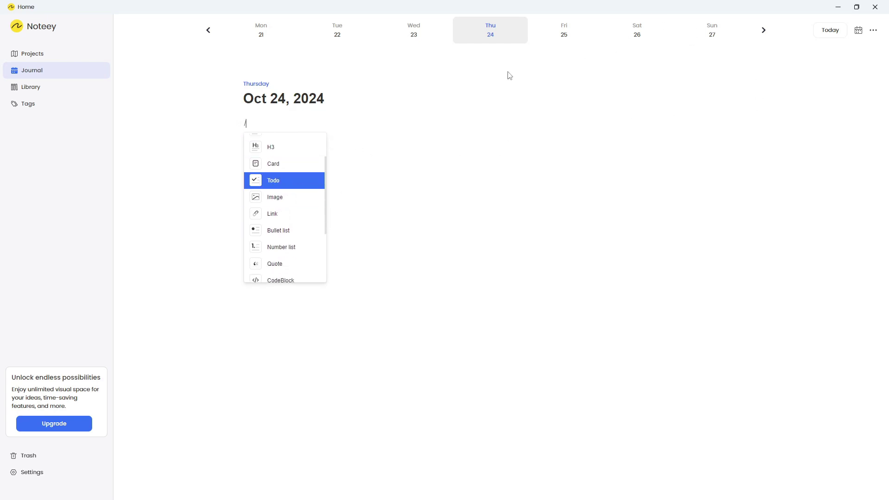
scroll(290, 202, "up", 2)
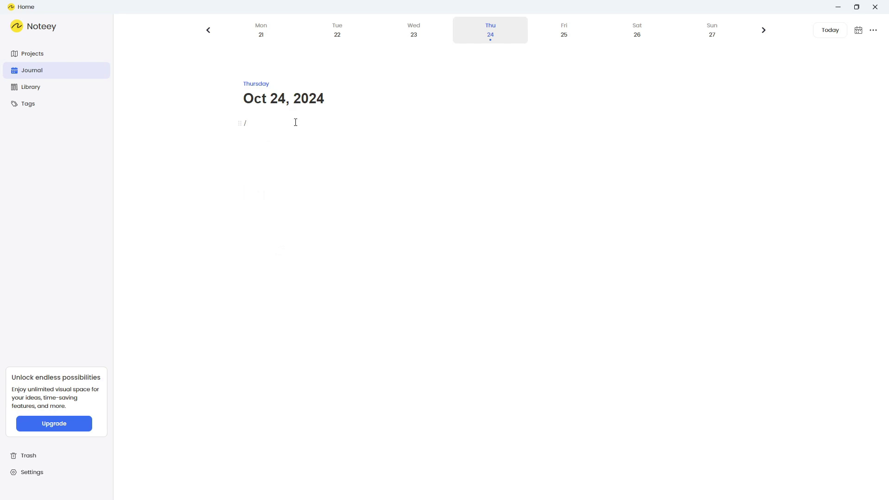
key("shift+Left")
type("/")
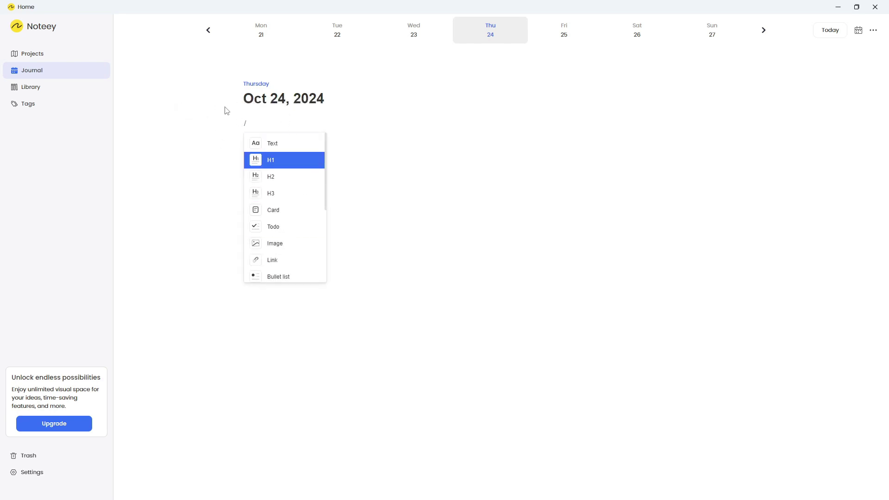
scroll(298, 233, "down", 2)
scroll(274, 231, "down", 1)
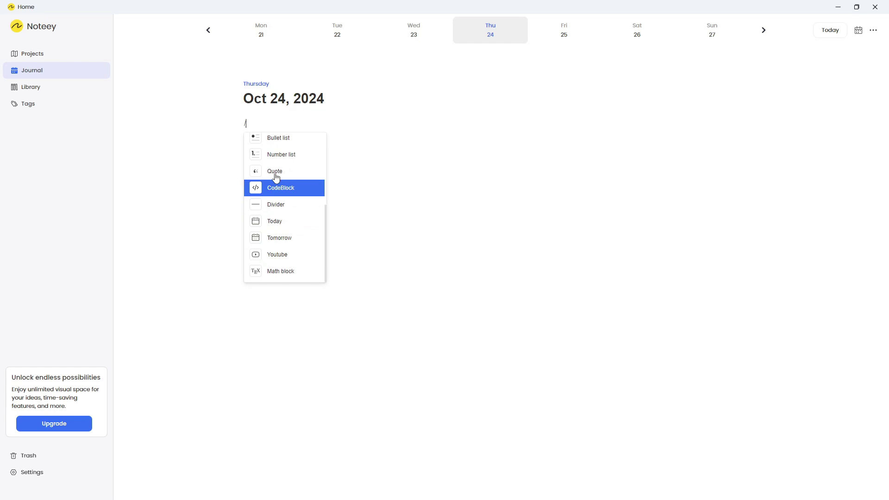
scroll(278, 179, "up", 3)
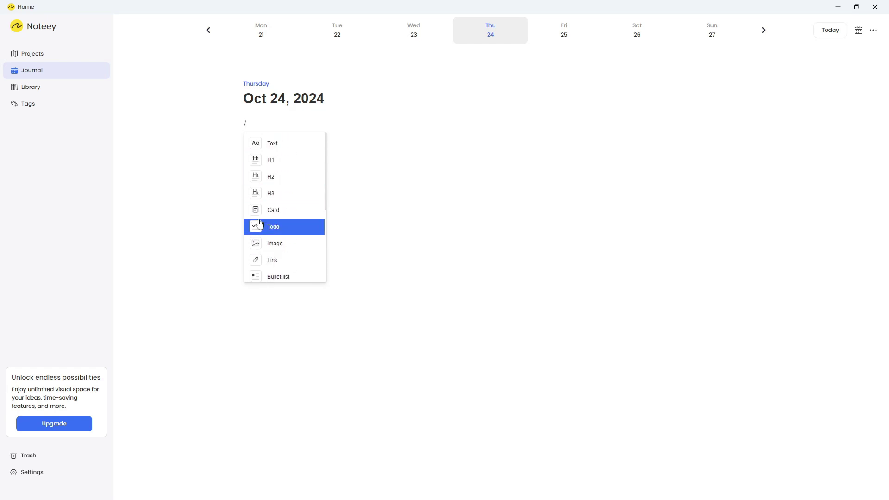
left_click(274, 226)
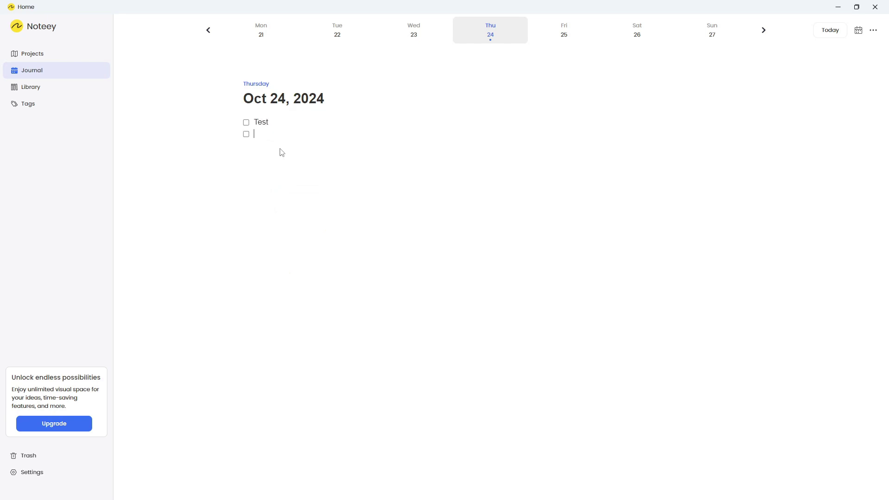
Step: Link the Mind Map card under the Test to-do and preview it
type("/")
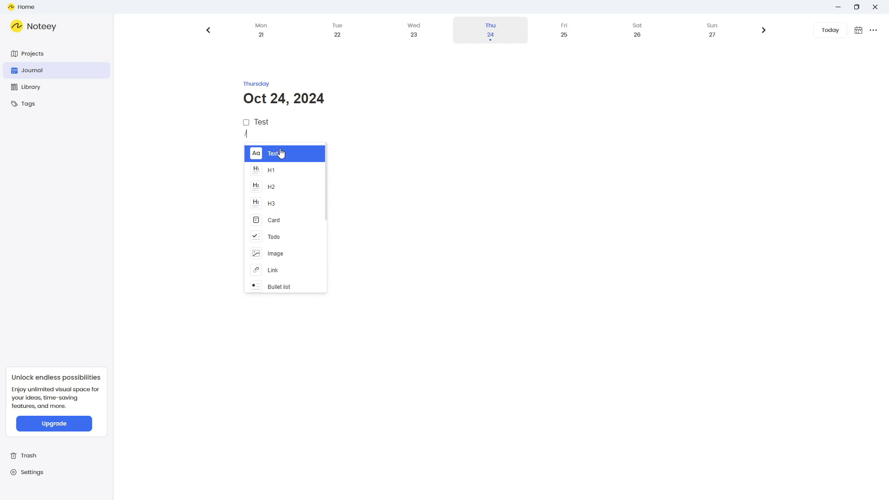
left_click(287, 221)
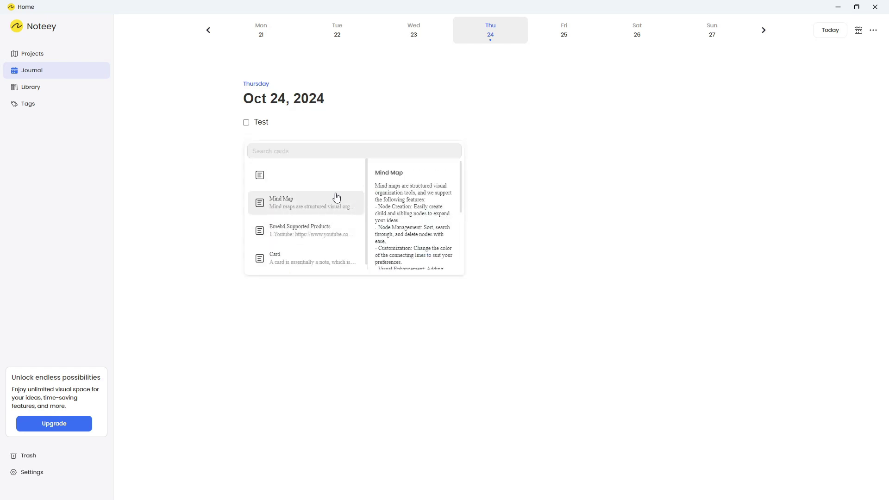
left_click(323, 204)
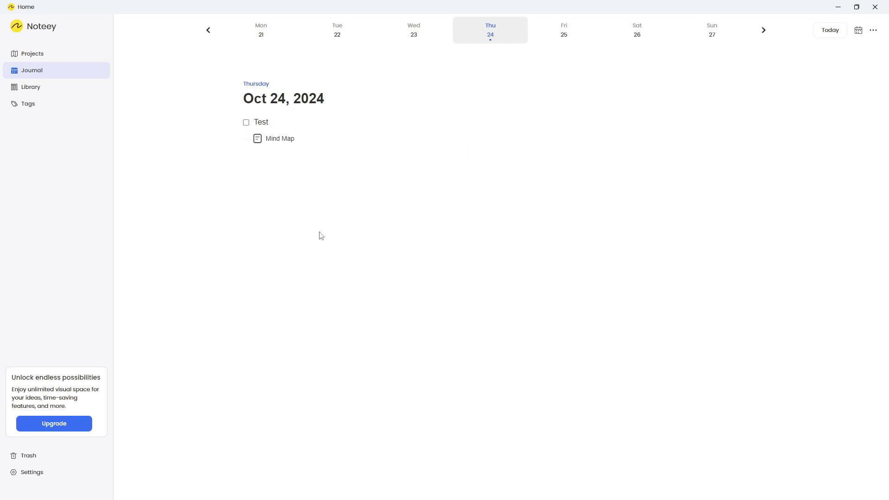
left_click(311, 138)
left_click(317, 73)
Step: Select all the entry's blocks and delete them, removing a trial heading too
key("ctrl+a")
key("BackSpace")
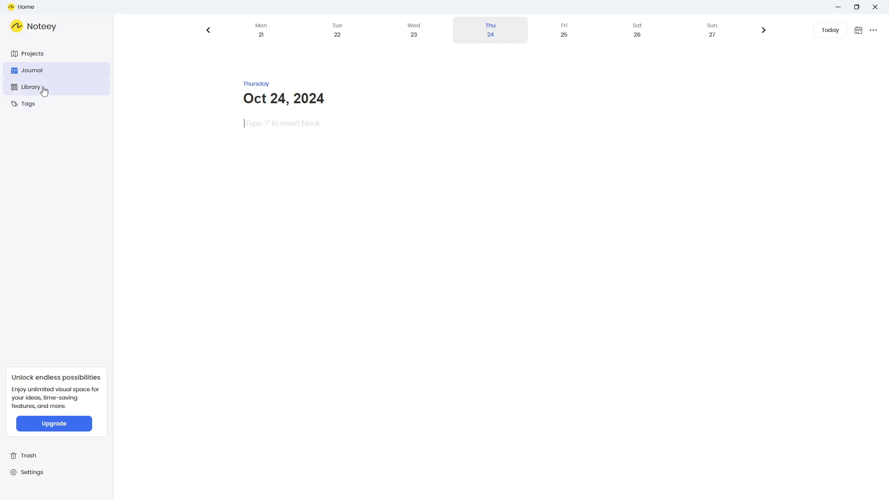
type("# g")
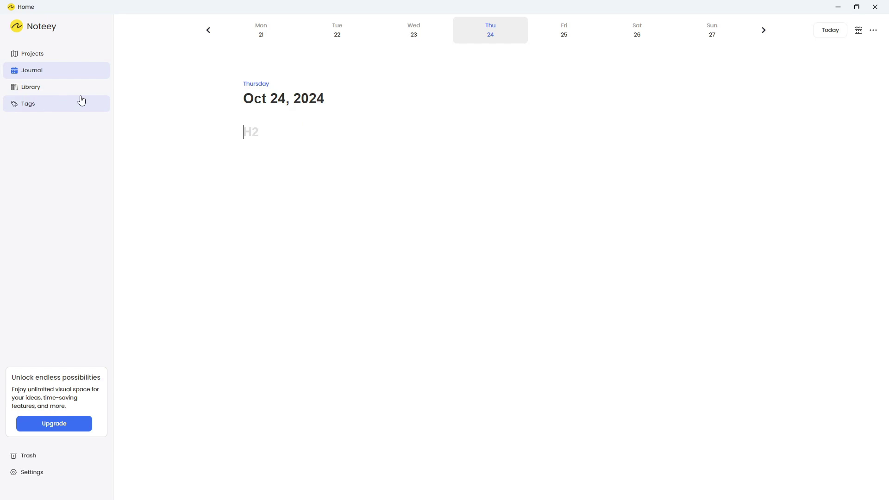
key("BackSpace")
key("BackSpace")
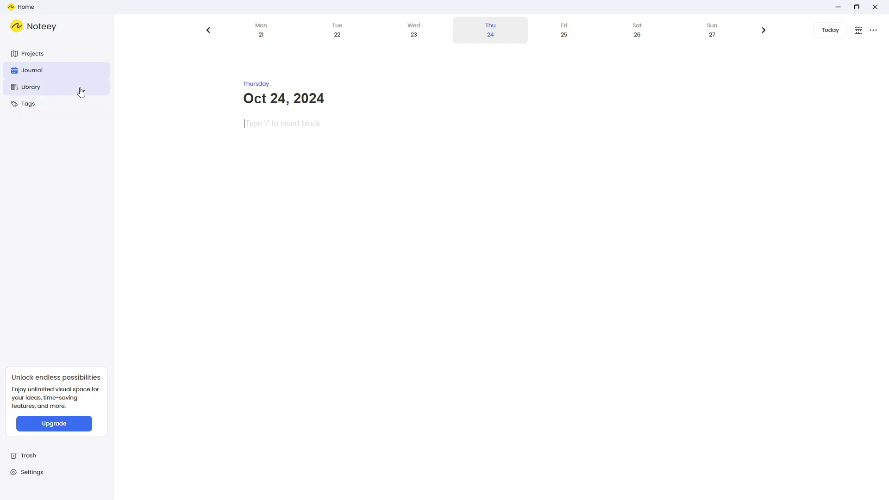
Step: Open the Library and inspect its Type, Projects and Tags filter dropdowns
left_click(49, 91)
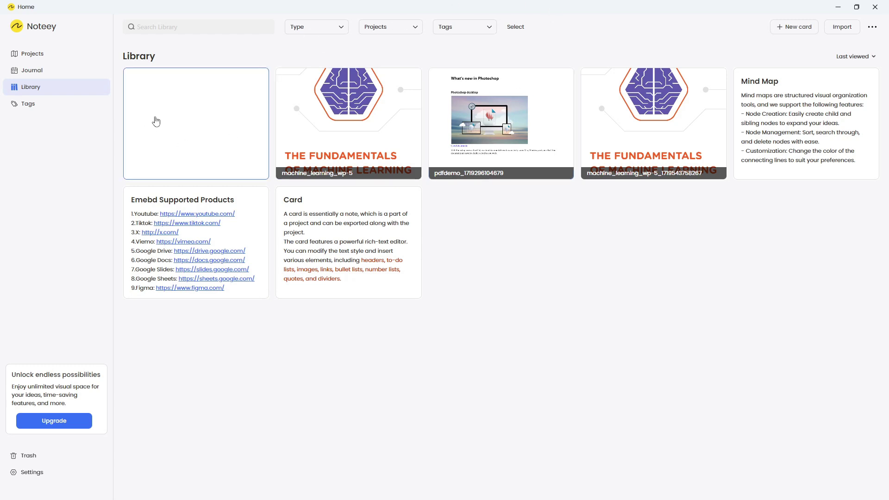
left_click(327, 28)
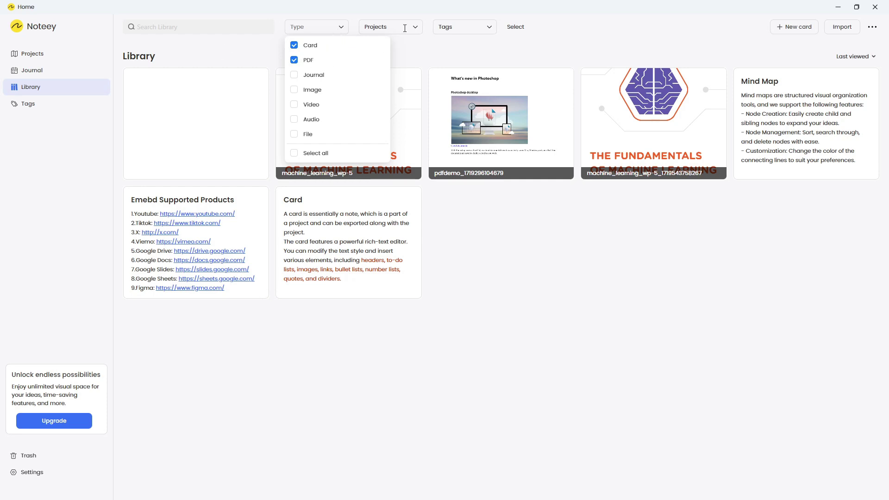
left_click(381, 27)
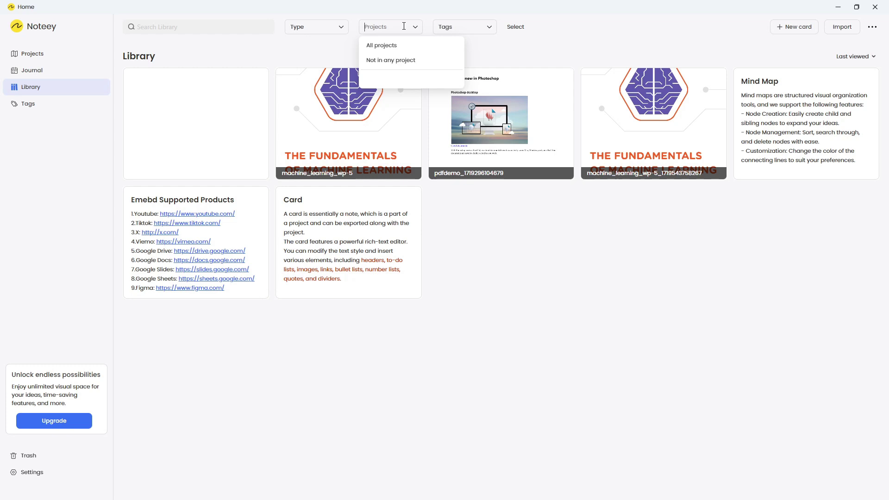
left_click(452, 27)
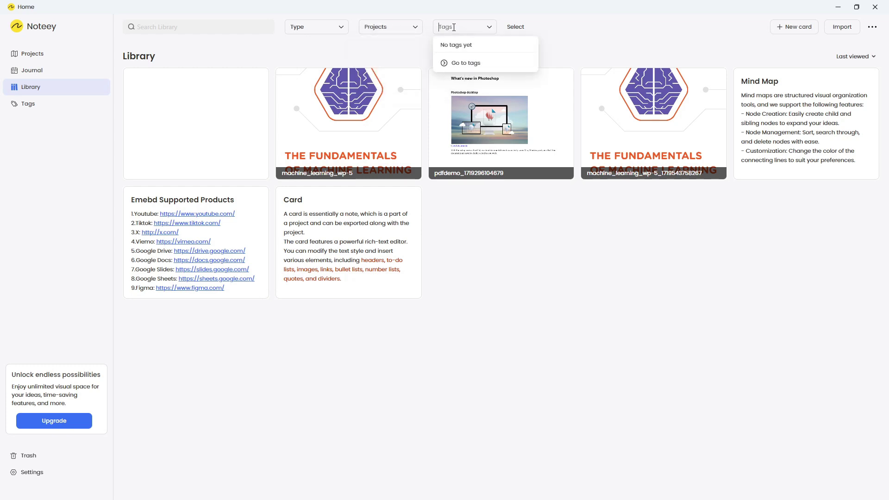
left_click(323, 29)
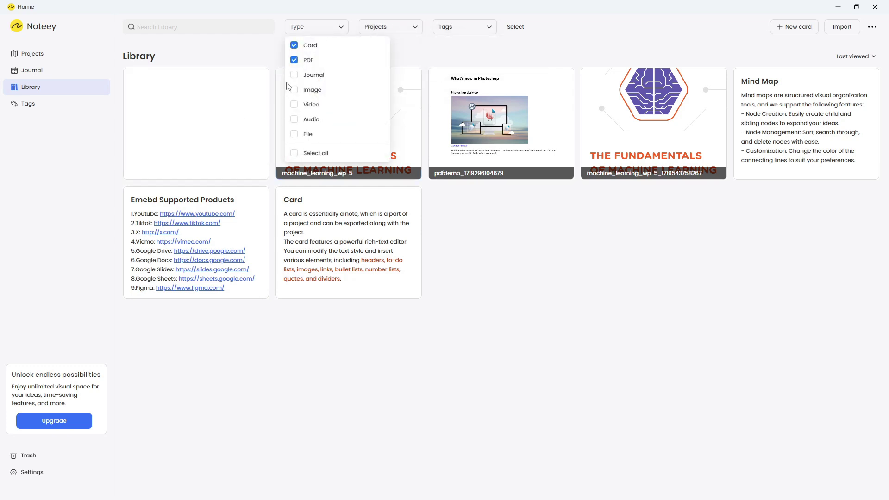
left_click(273, 44)
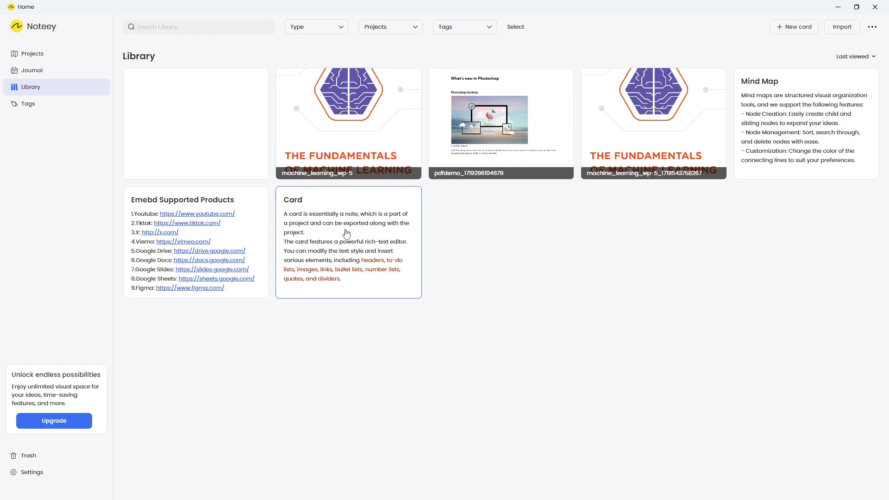
Step: Save a new #Resources tag, view its contents, then return to the Projects page
left_click(41, 105)
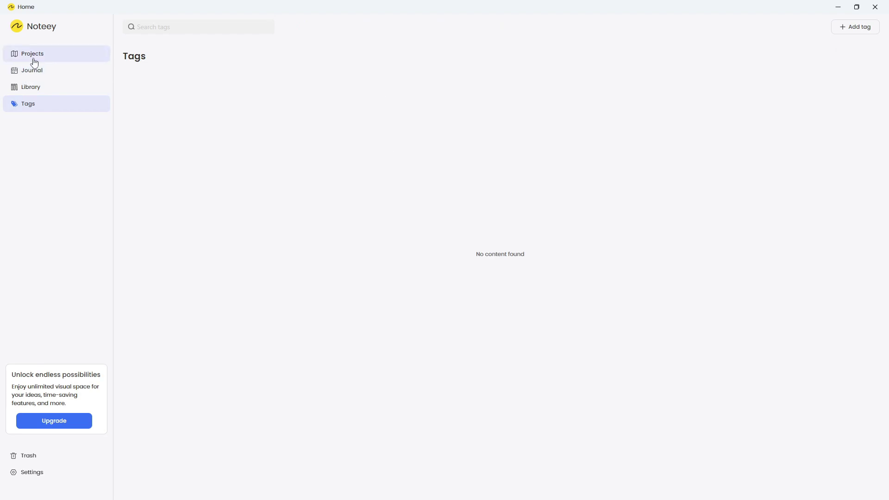
left_click(861, 26)
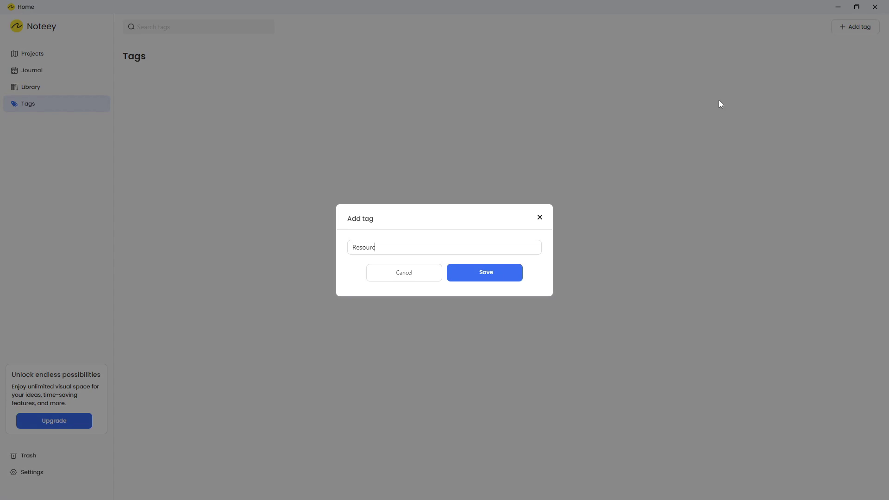
left_click(509, 275)
left_click(163, 81)
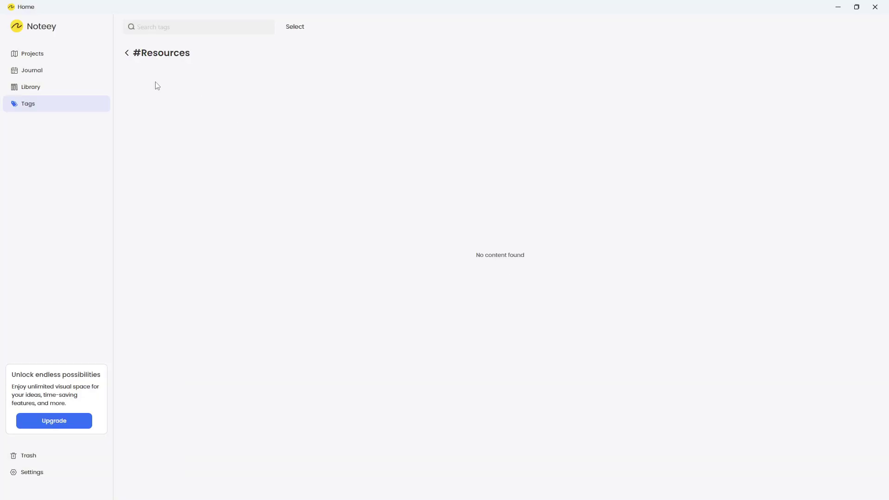
left_click(127, 52)
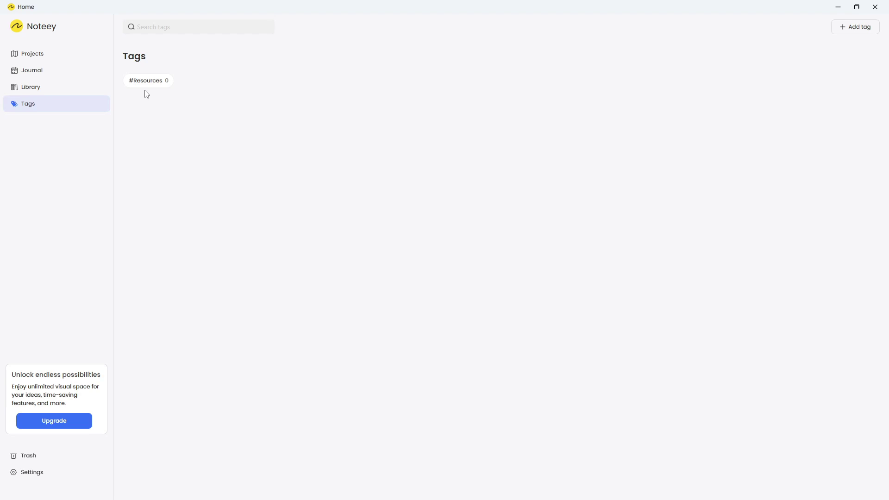
left_click(42, 56)
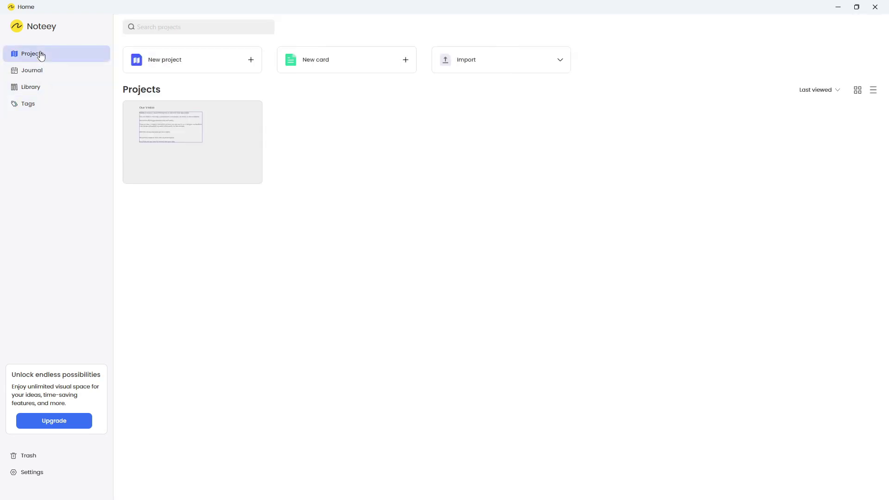
Step: Create a new project titled Test and draw a rounded rectangle labelled 'write'
left_click(249, 60)
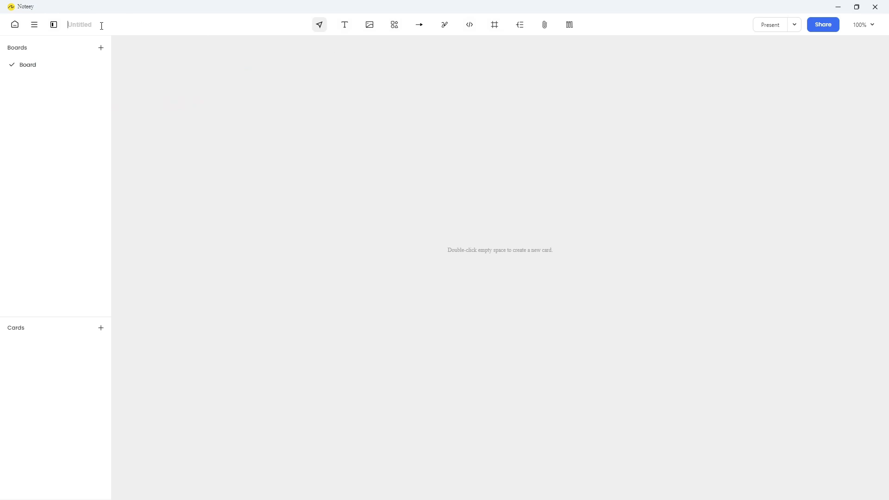
type("Test")
left_click(394, 25)
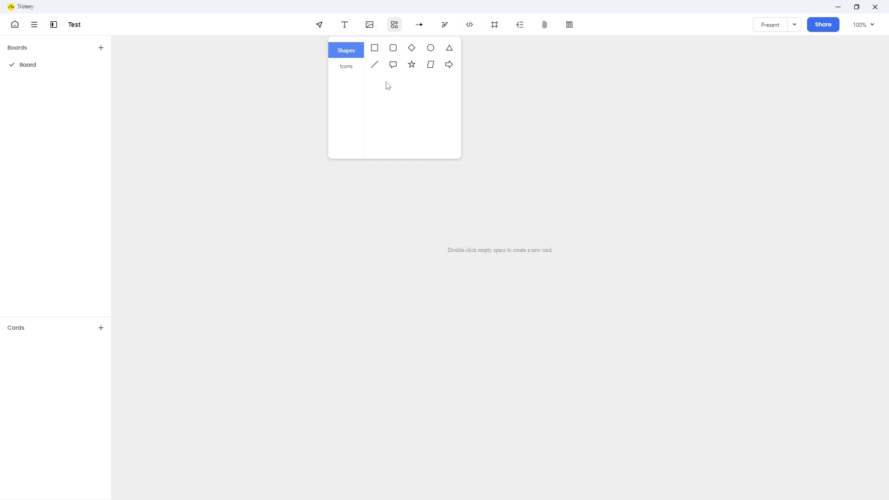
left_click(393, 48)
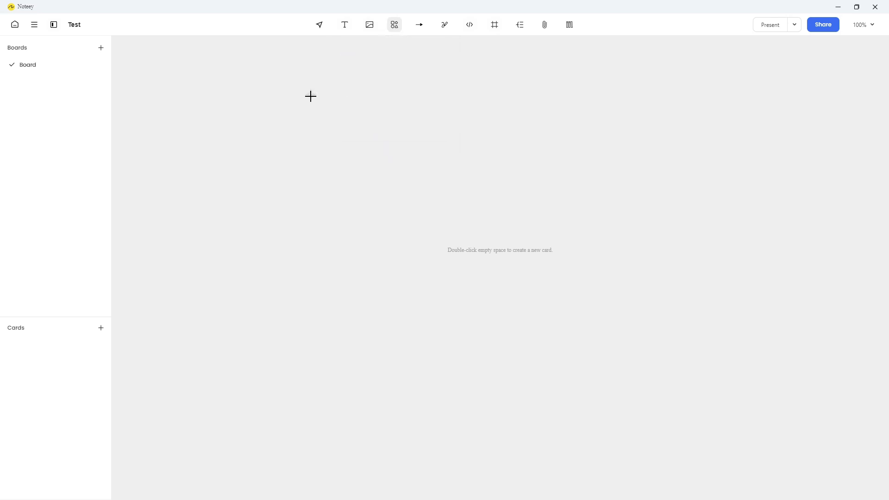
left_click_drag(309, 95, 390, 155)
double_click(351, 110)
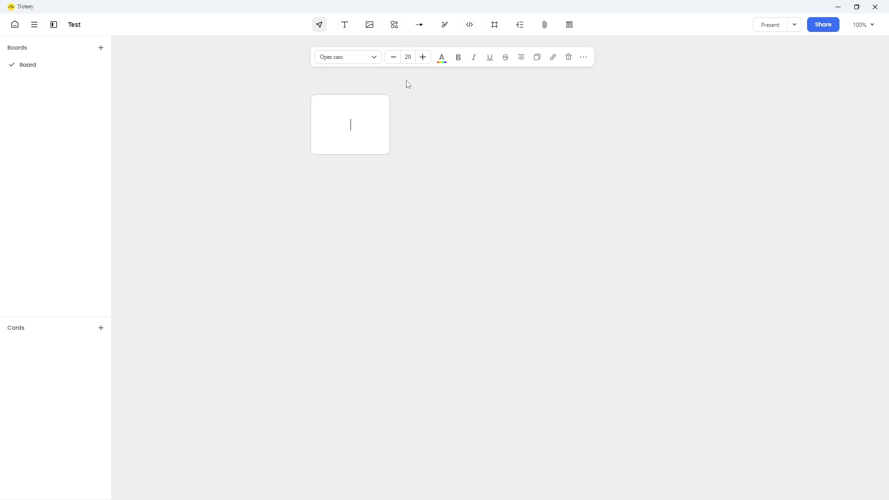
type("write")
Step: Draw an arrow out from the 'write' box, then stop drawing arrows
left_click(419, 25)
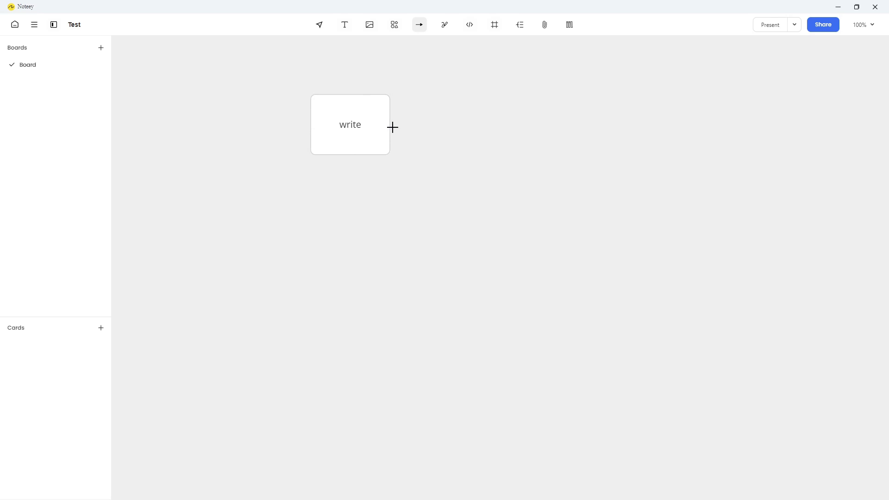
left_click_drag(392, 127, 558, 113)
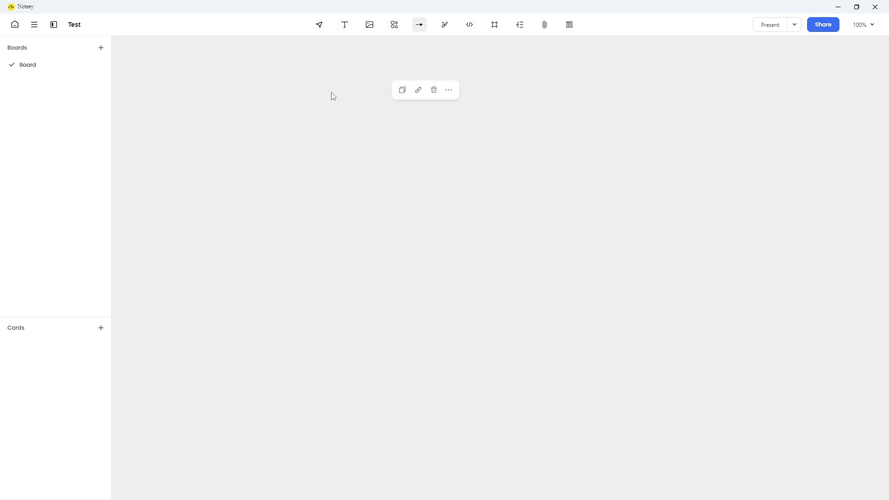
key("Escape")
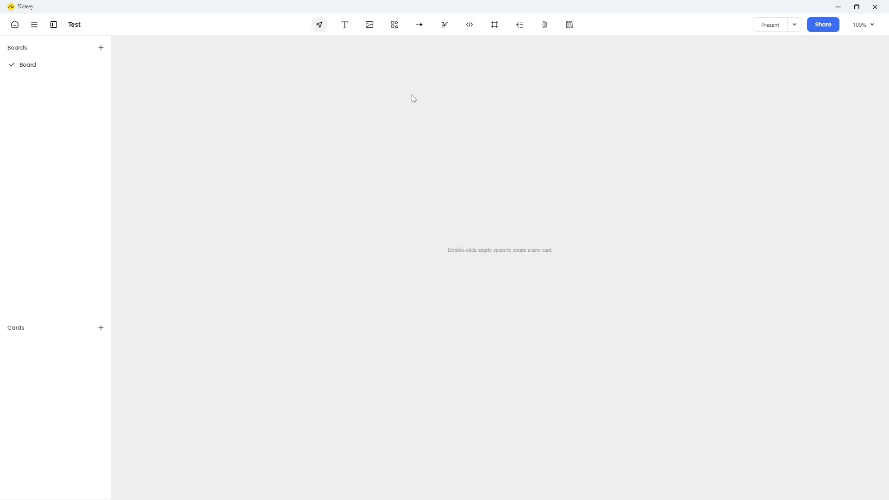
Step: Draw a plain rectangle near the top with an arrow from its right side
left_click(394, 24)
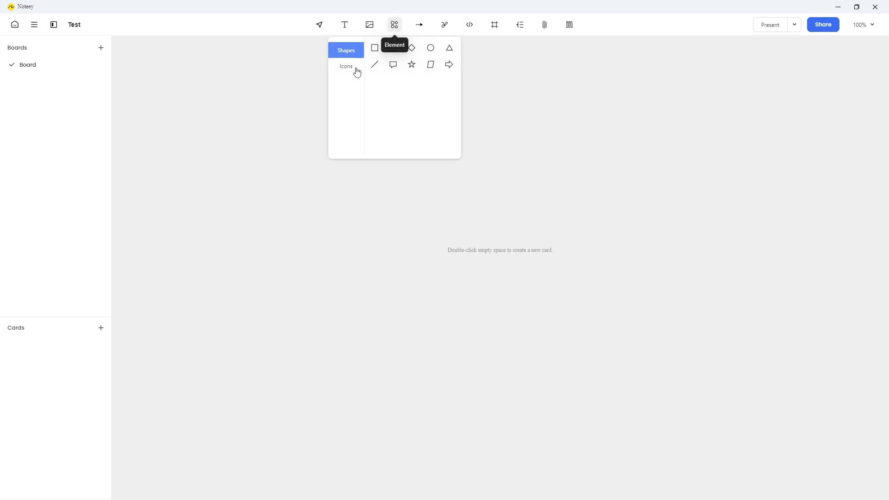
left_click(375, 49)
left_click_drag(289, 76, 439, 182)
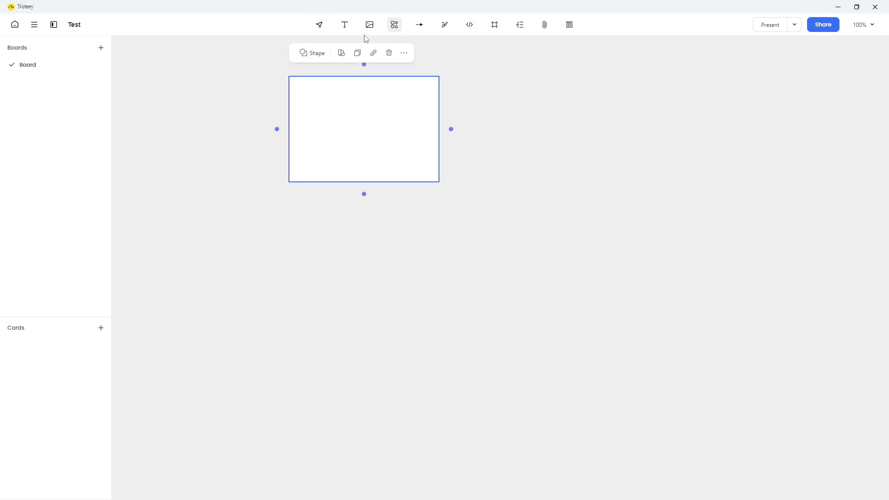
left_click(420, 26)
left_click_drag(440, 129, 609, 136)
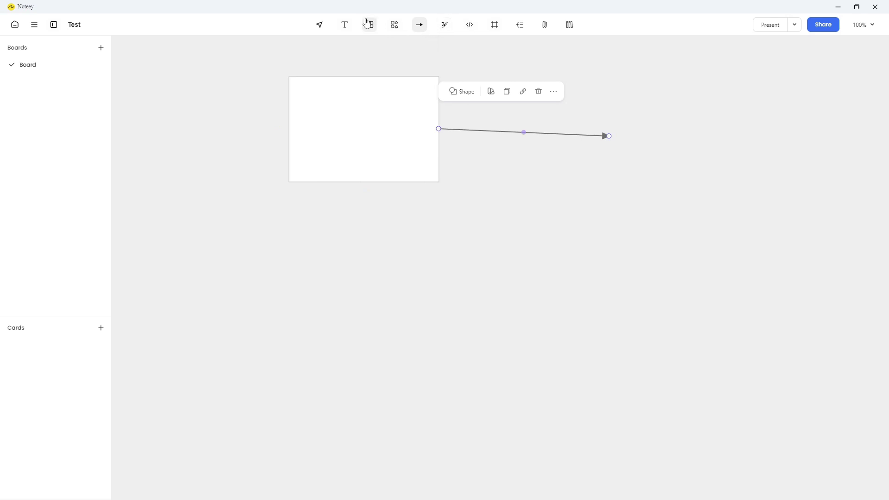
Step: Handwrite the word 'test' in freehand ink below the rectangle
left_click(445, 25)
mouse_move(410, 214)
left_mouse_down()
mouse_move(401, 260)
mouse_move(453, 274)
left_mouse_up()
mouse_move(403, 238)
left_mouse_down()
mouse_move(462, 238)
mouse_move(492, 263)
left_mouse_up()
left_click_drag(531, 237, 494, 280)
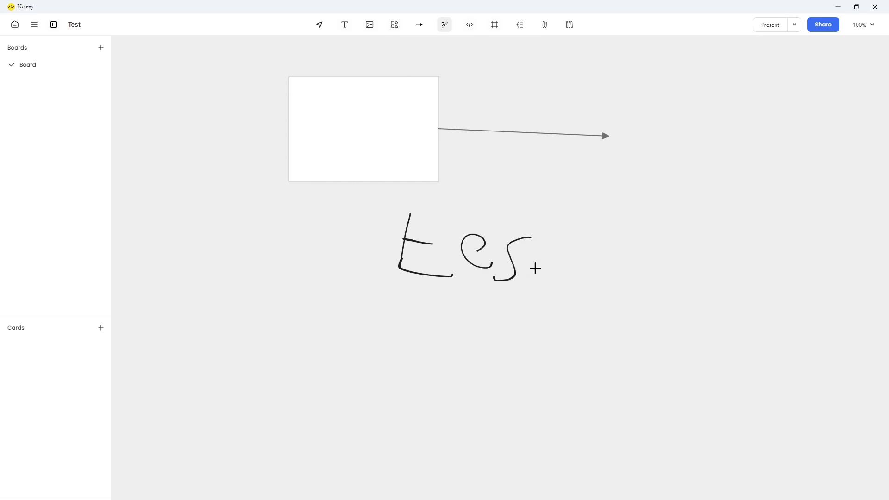
mouse_move(543, 244)
left_mouse_down()
mouse_move(562, 278)
mouse_move(561, 262)
left_mouse_up()
Step: Draw a 16:9 frame across the board, then delete it
left_click(495, 24)
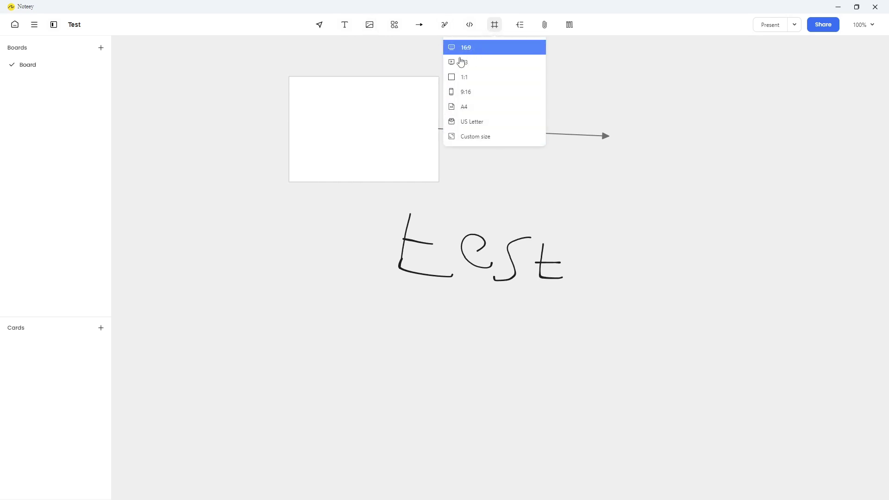
left_click(493, 48)
left_click_drag(250, 53, 697, 317)
key("Delete")
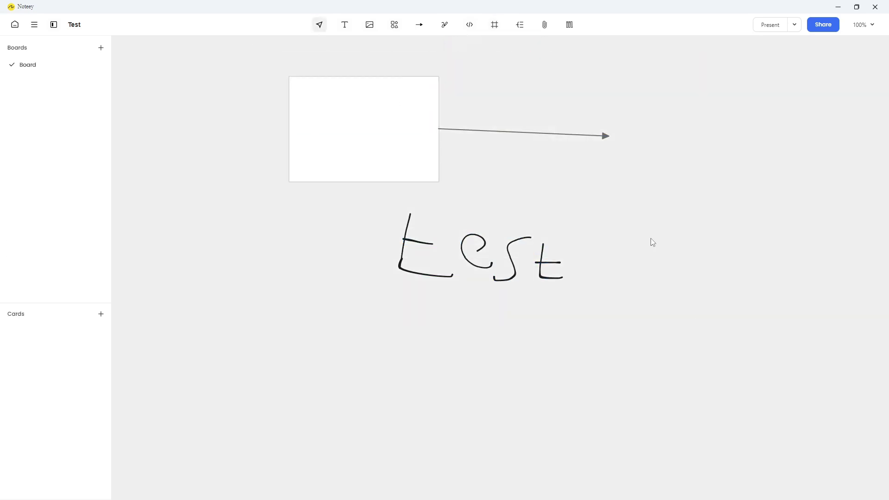
Step: Drag pdfdemo from the Library to the arrow's end, then place a Mind map node below the handwriting
left_click(569, 27)
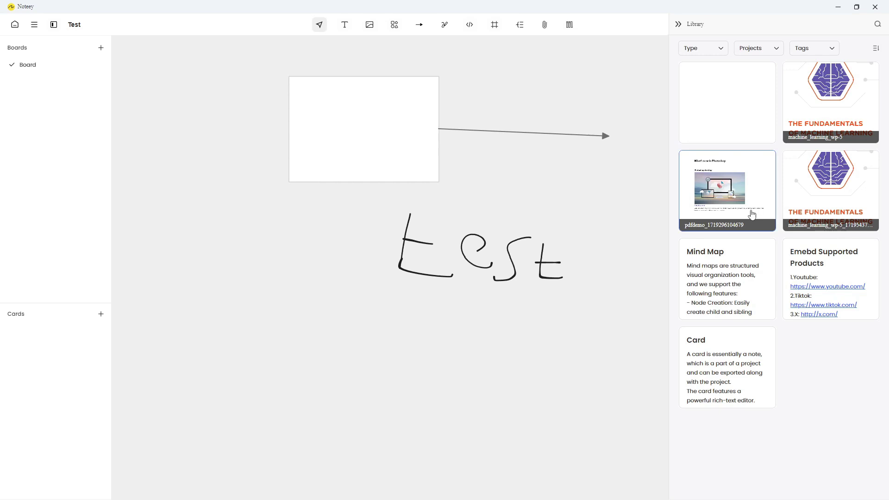
left_click_drag(751, 214, 610, 81)
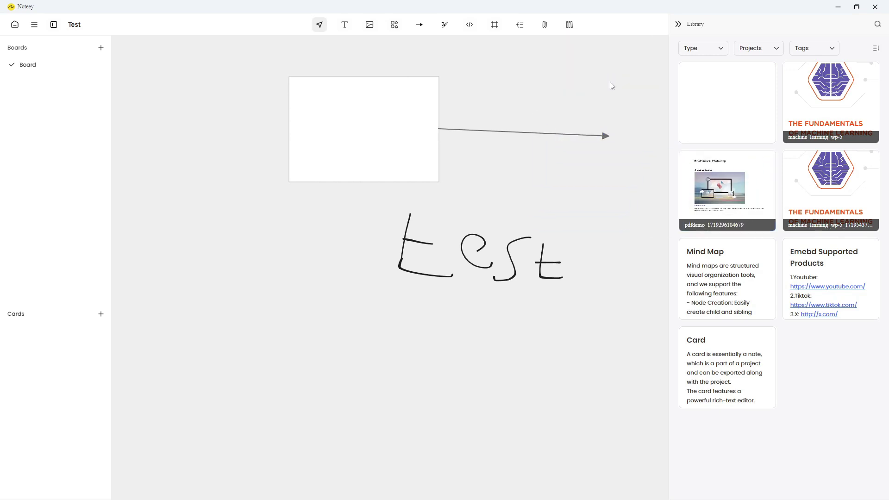
left_click(679, 25)
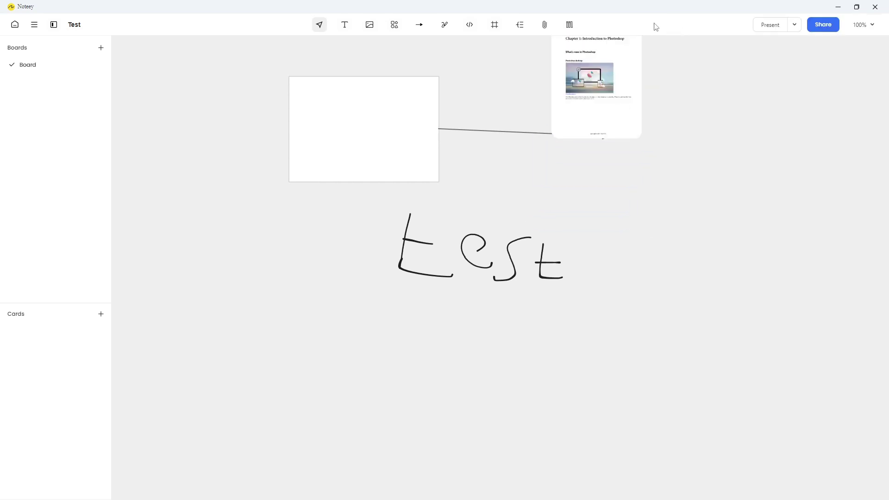
left_click_drag(596, 79, 702, 166)
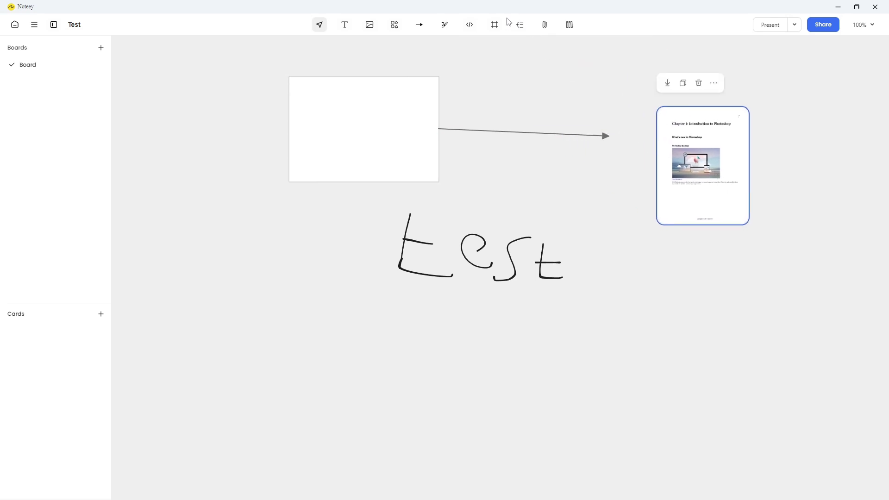
left_click(519, 24)
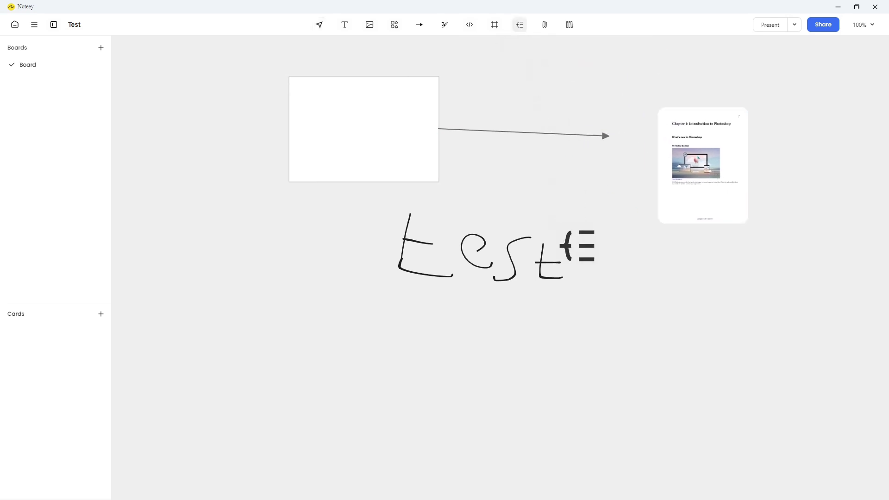
left_click(590, 361)
Step: Add three Branch nodes to the Mind map node and marquee-select the whole map
scroll(583, 343, "down", 2)
scroll(578, 334, "down", 1)
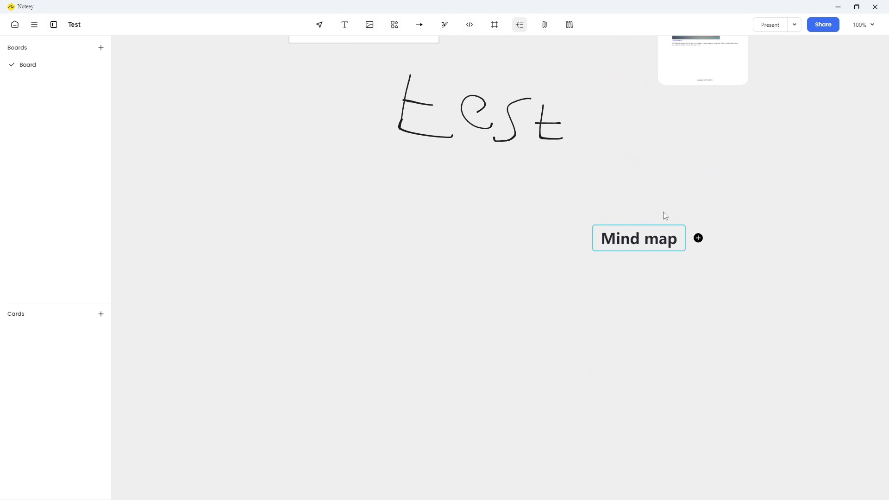
left_click(697, 238)
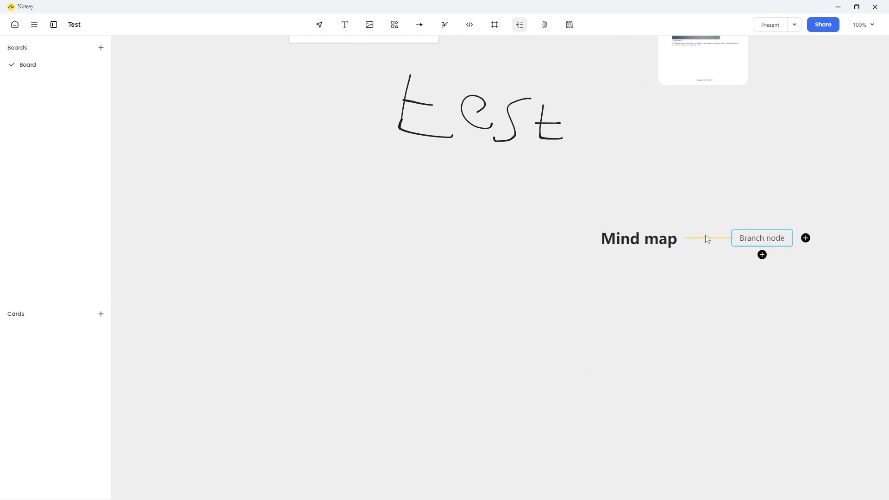
left_click(762, 255)
left_click(762, 285)
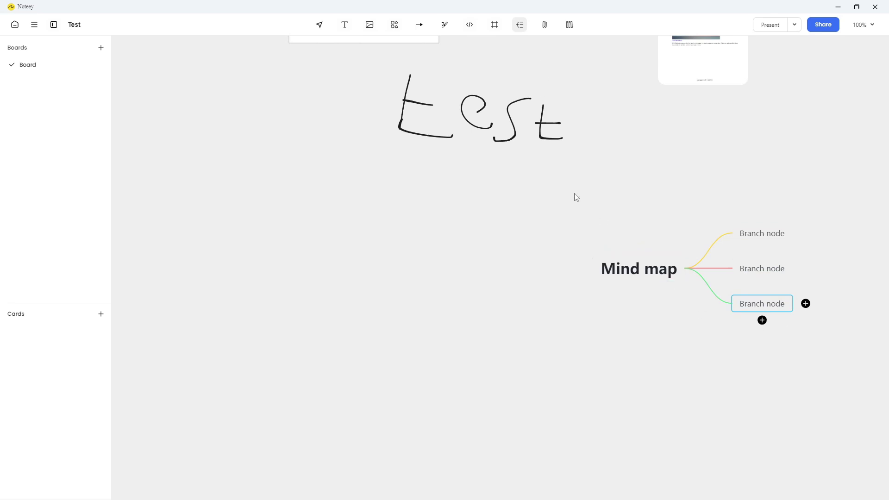
left_click_drag(548, 172, 856, 331)
scroll(554, 206, "up", 2)
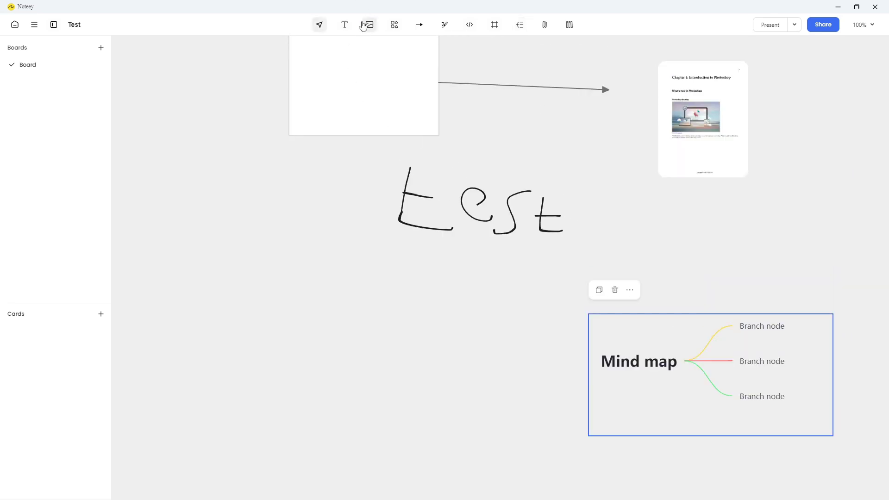
scroll(397, 148, "up", 2)
Step: Add a short text label above the rectangle and a 'tyyt' label below the handwriting
left_click(344, 24)
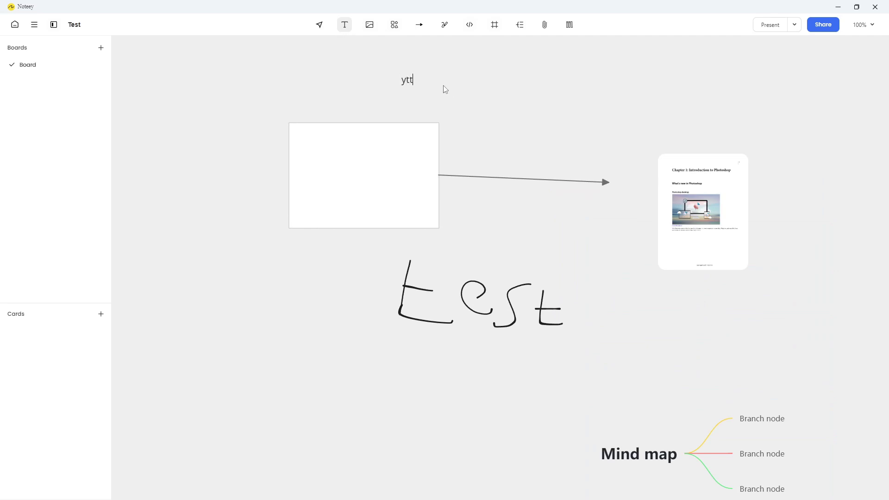
type("t")
key("Escape")
left_click(345, 25)
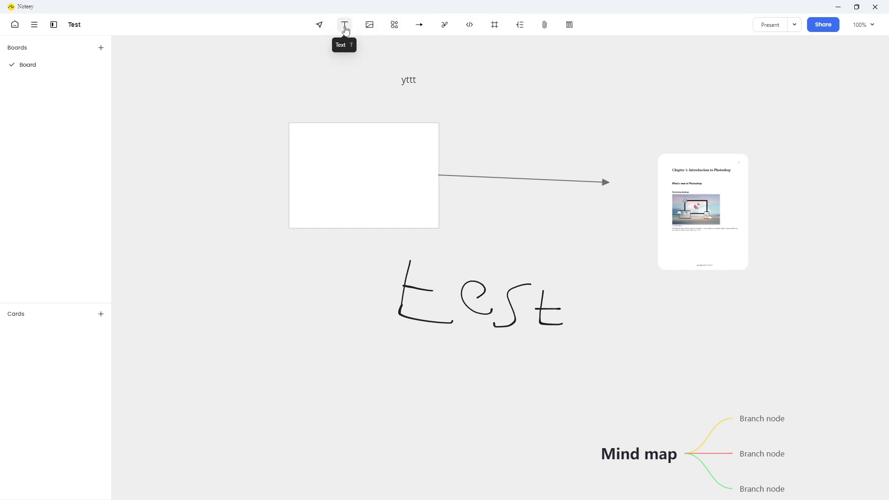
left_click(362, 393)
type("ty")
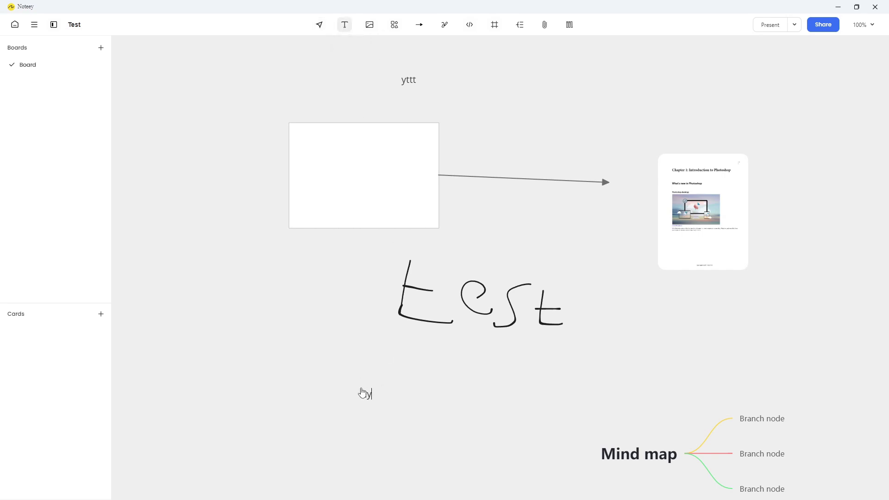
type("yt")
left_click_drag(273, 66, 308, 81)
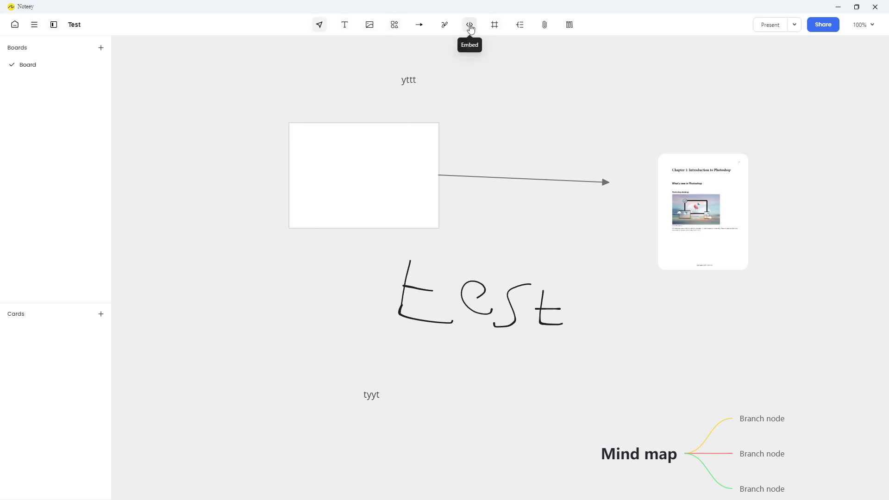
Step: Open the Embed options and close them without embedding anything
left_click(470, 28)
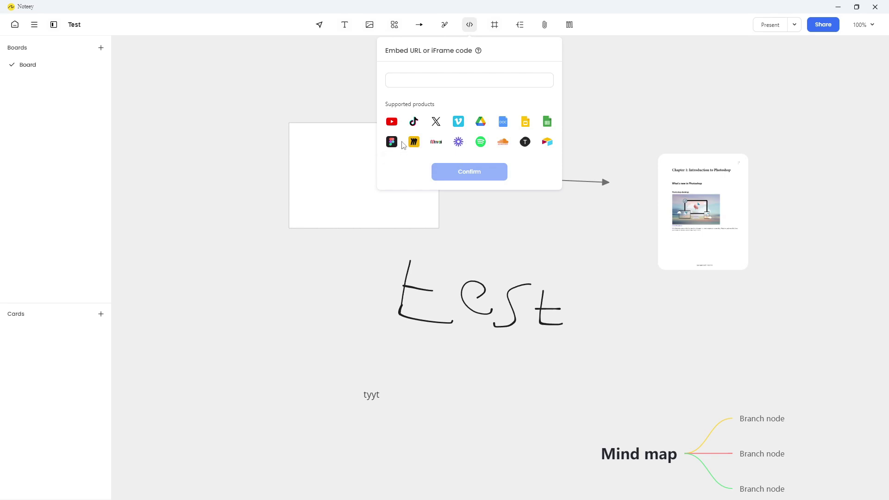
left_click(628, 67)
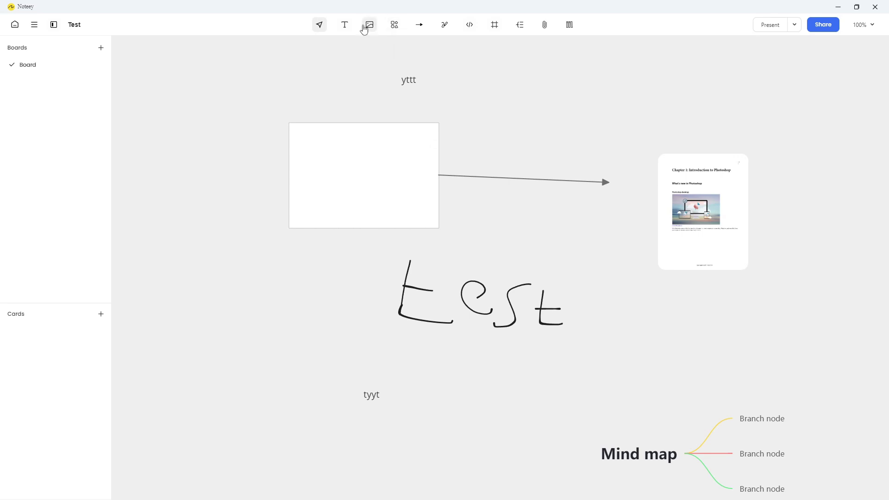
scroll(421, 111, "down", 1)
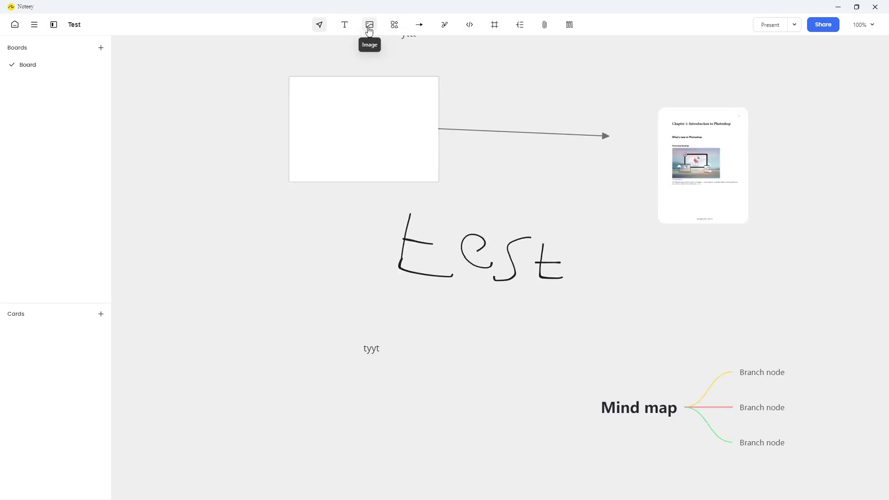
Step: Insert Youtube mal test (17).png from Nedlastinger onto the Test board
left_click(369, 24)
left_click(361, 94)
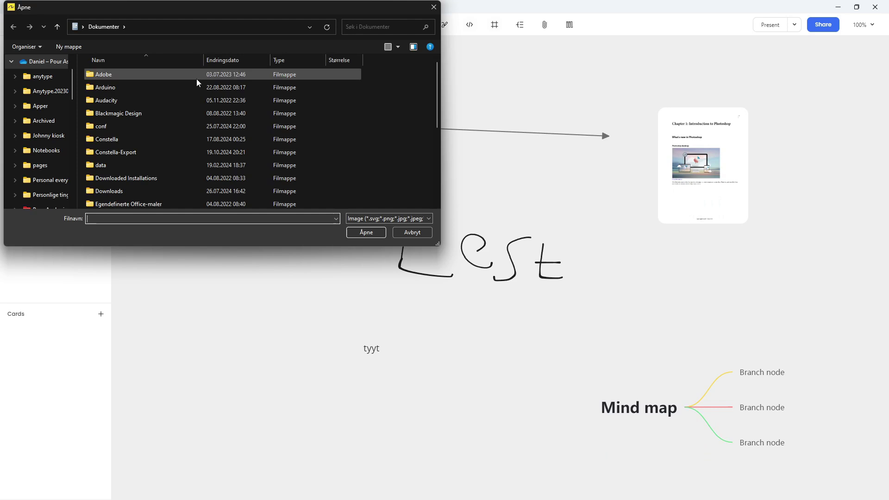
scroll(41, 171, "down", 4)
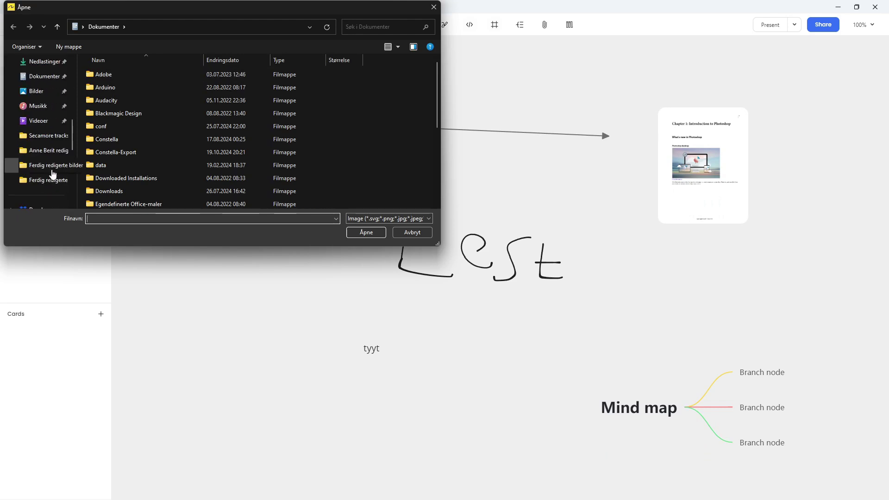
left_click(45, 106)
double_click(162, 86)
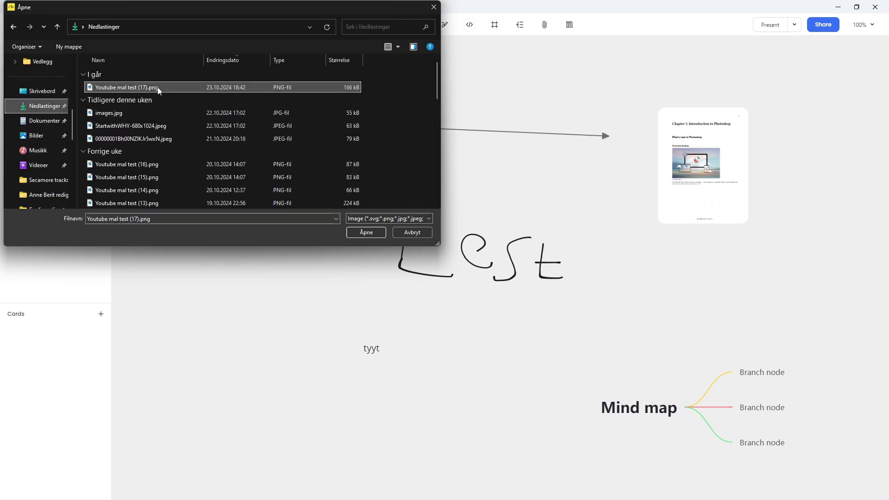
left_click(532, 164)
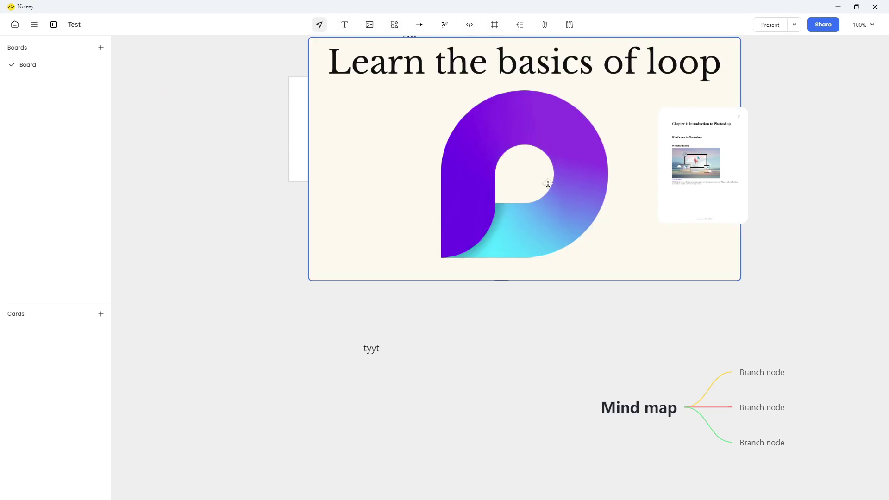
Step: Move the loop image to the lower left and shrink it into a small card
left_click_drag(548, 184, 366, 297)
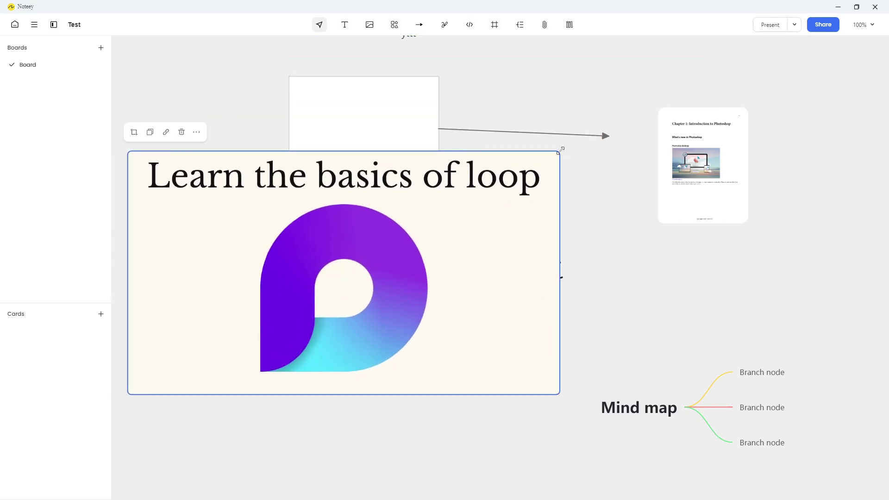
left_click_drag(560, 150, 316, 289)
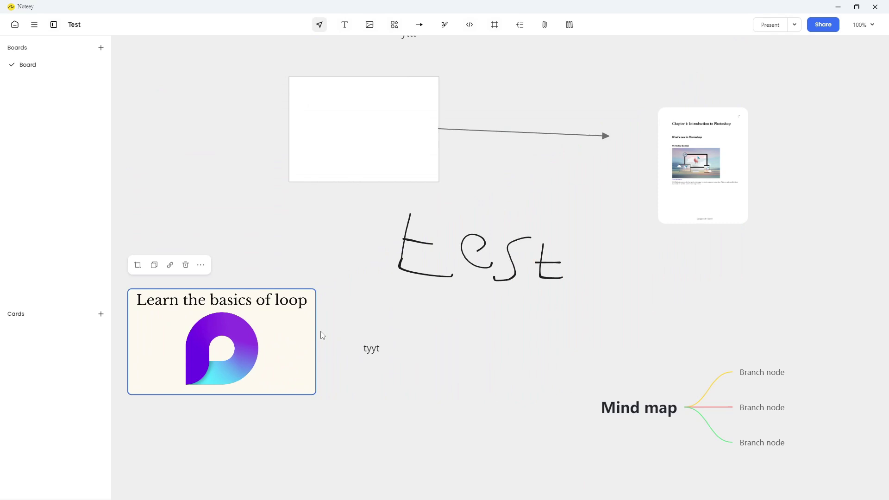
left_click_drag(316, 331, 304, 345)
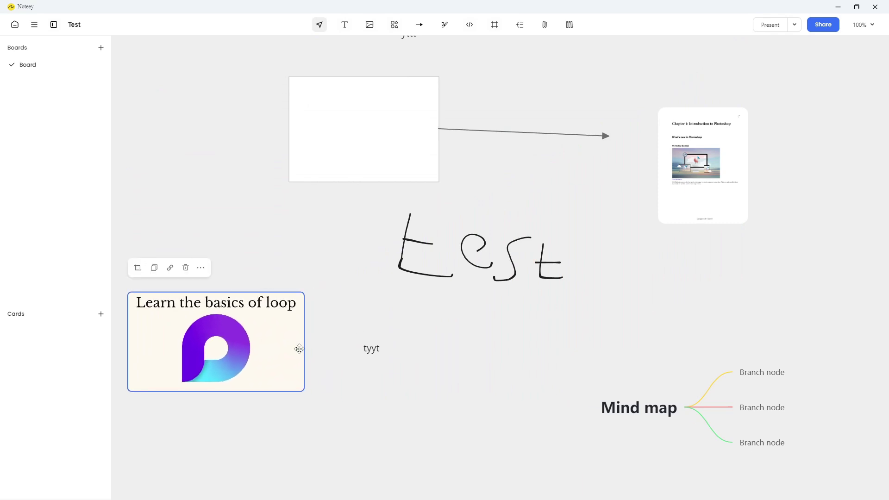
Step: Cancel cropping the loop image and move it right of the handwritten test, below the PDF
left_click(137, 268)
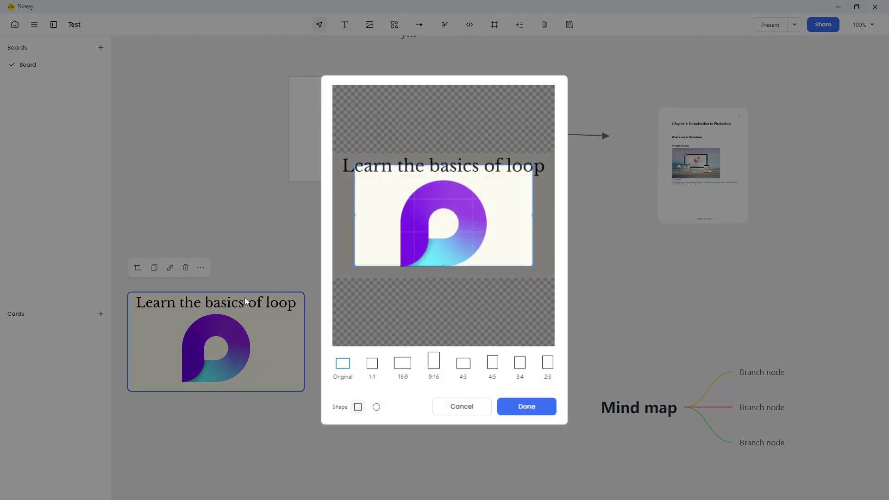
left_click(467, 414)
left_click_drag(200, 326, 661, 276)
Step: Draw a curved arrow linking the loop image to the rectangle
left_click(419, 25)
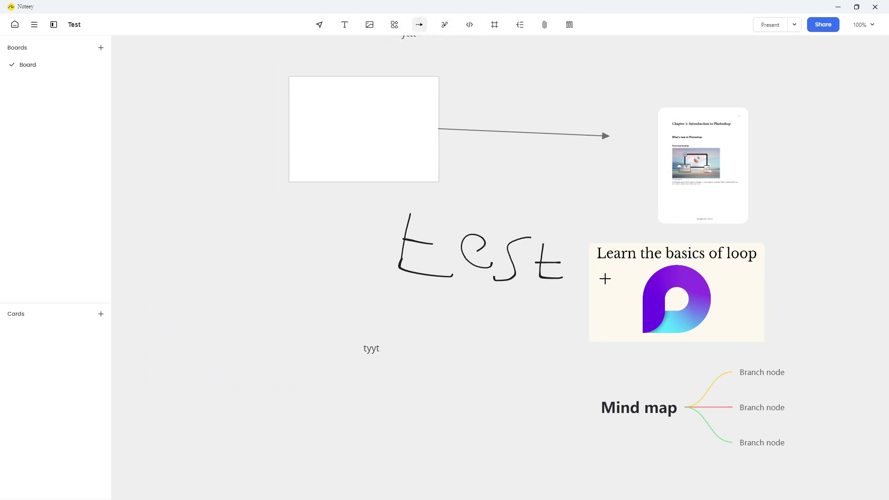
mouse_move(599, 297)
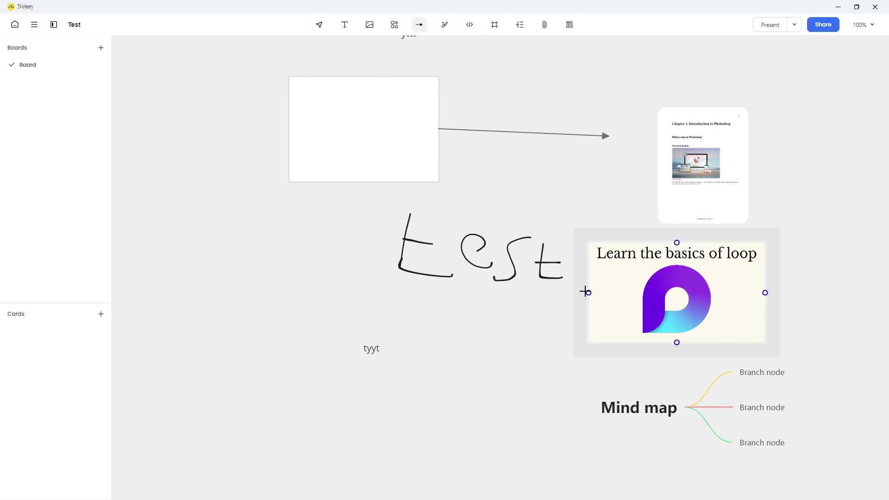
left_click_drag(584, 290, 438, 125)
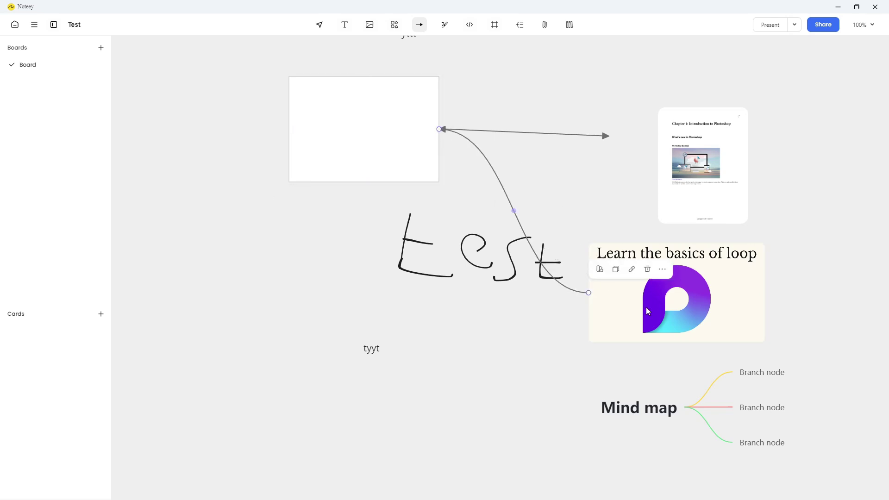
Step: Reposition the connected loop image, settling it slightly left and down on the right
left_click_drag(647, 310, 510, 315)
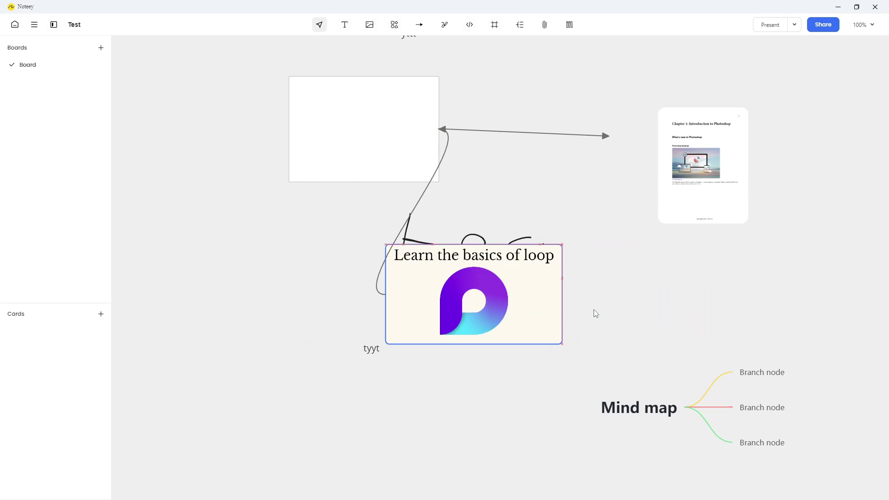
left_click_drag(595, 314, 646, 316)
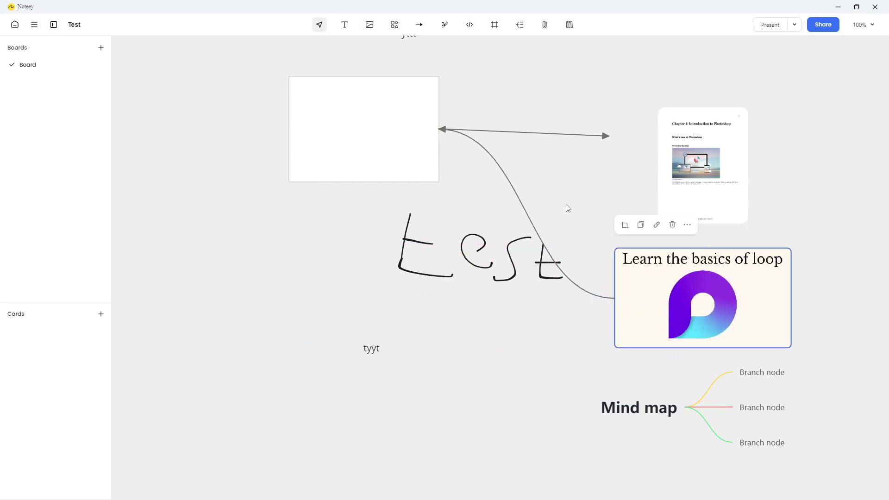
left_click_drag(719, 331, 689, 322)
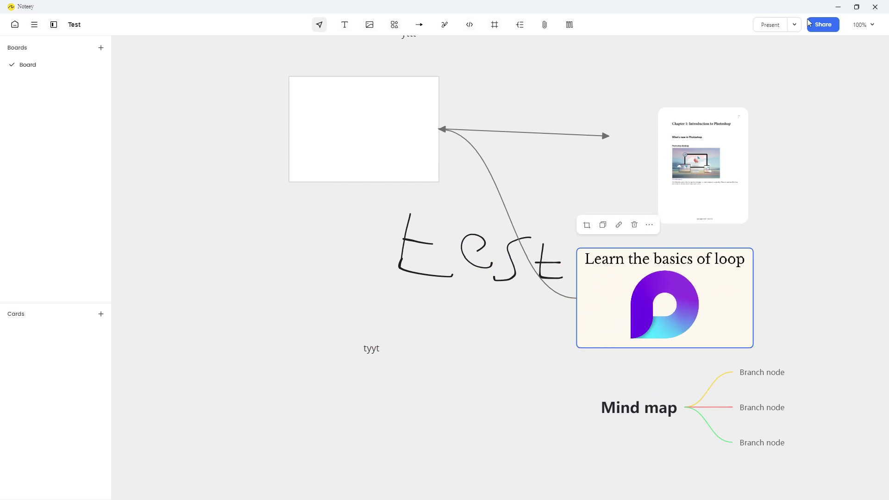
left_click(781, 28)
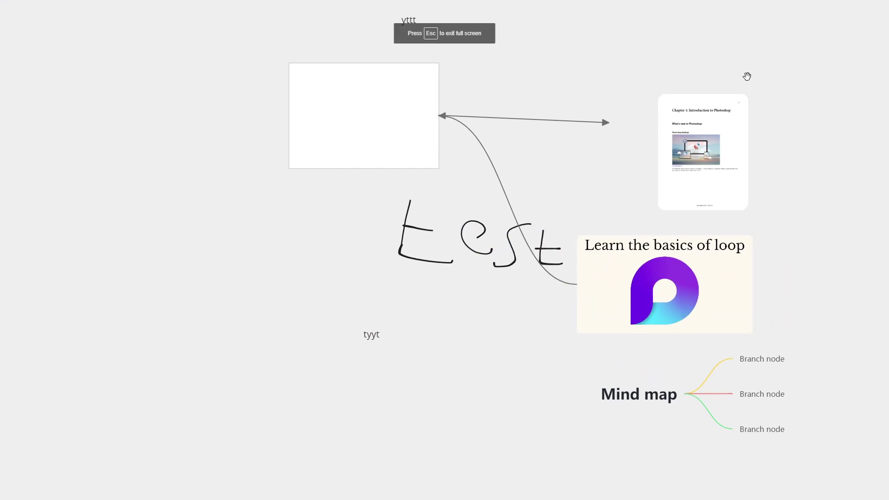
key("Escape")
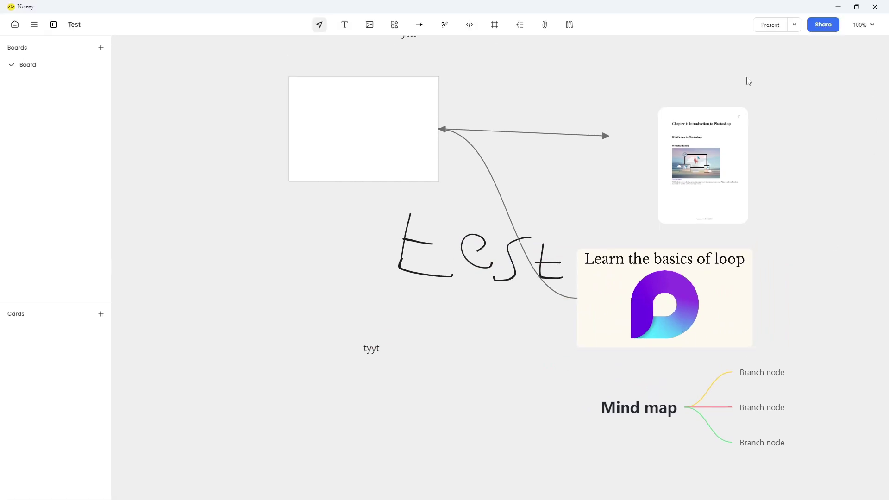
left_click(829, 24)
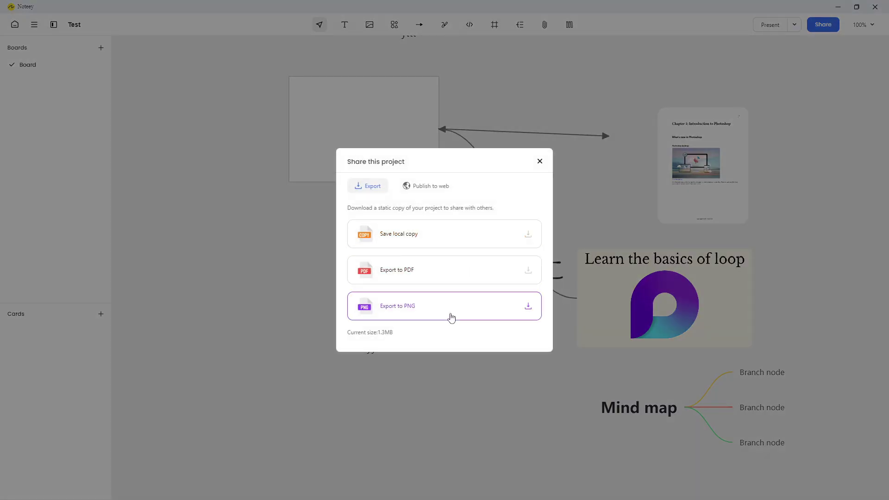
left_click(432, 189)
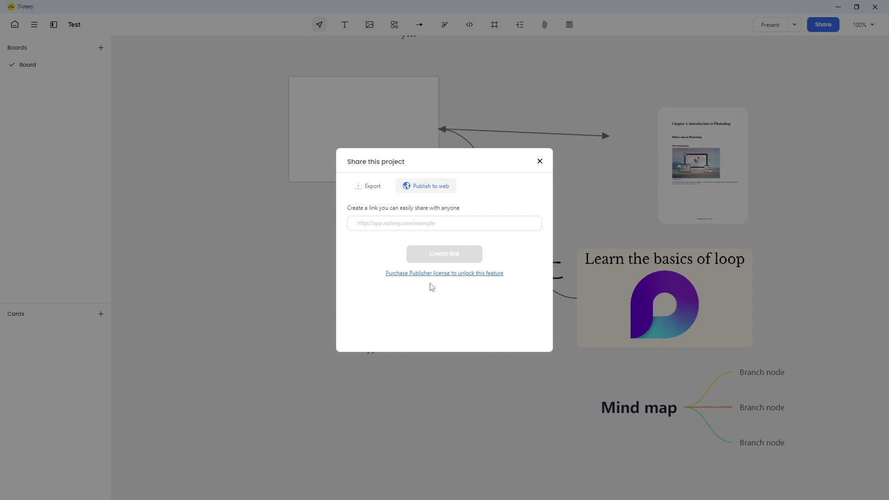
left_click(382, 187)
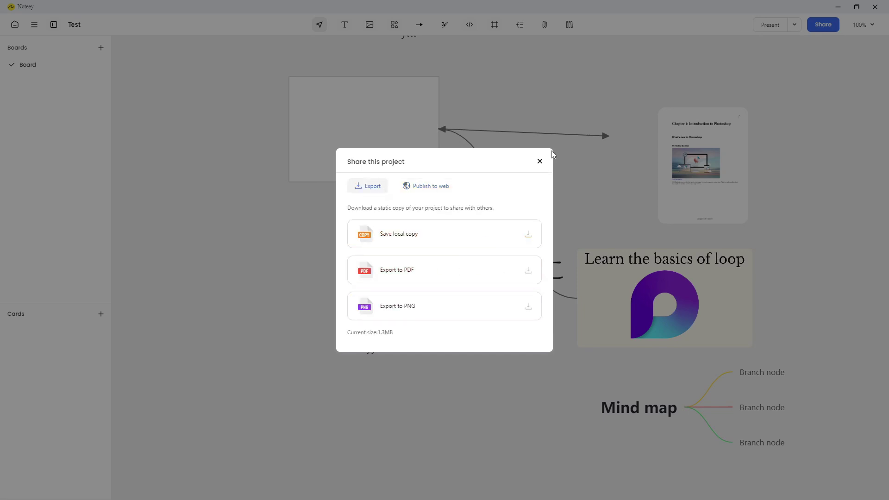
left_click(539, 161)
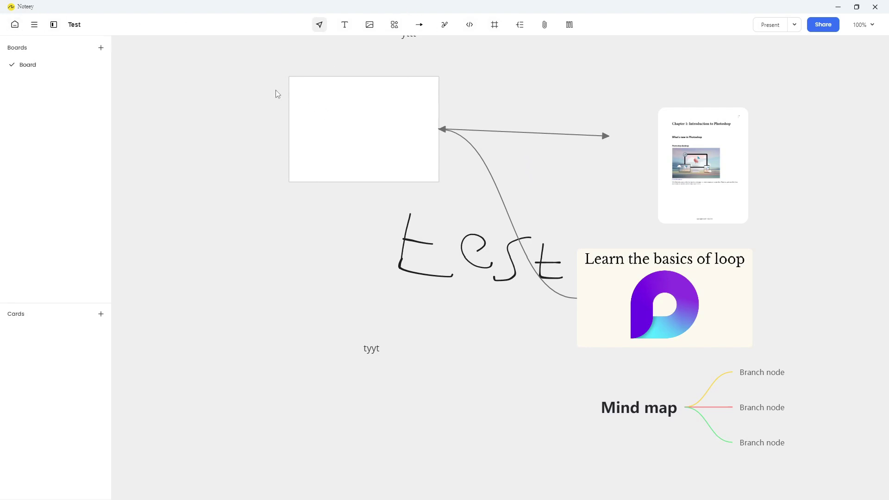
Step: Create a new Test card and place it left of the handwritten drawing
scroll(414, 118, "down", 1)
scroll(446, 133, "up", 1)
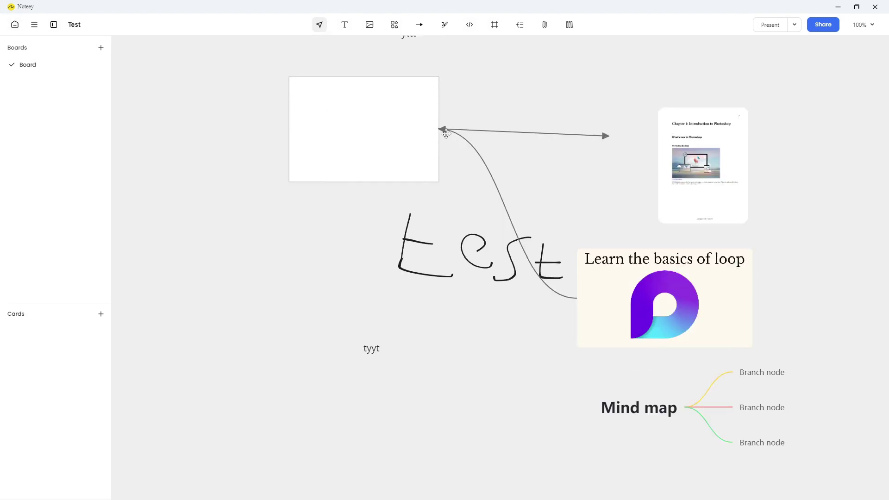
left_click(101, 315)
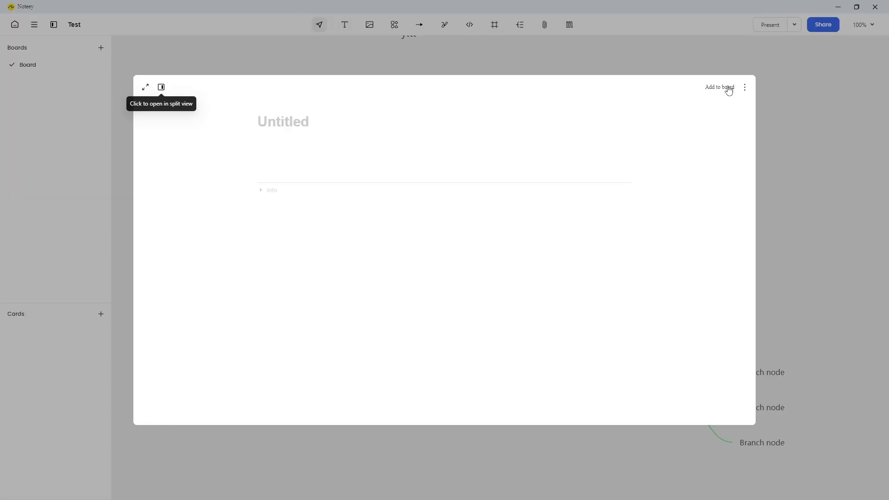
type("Test card")
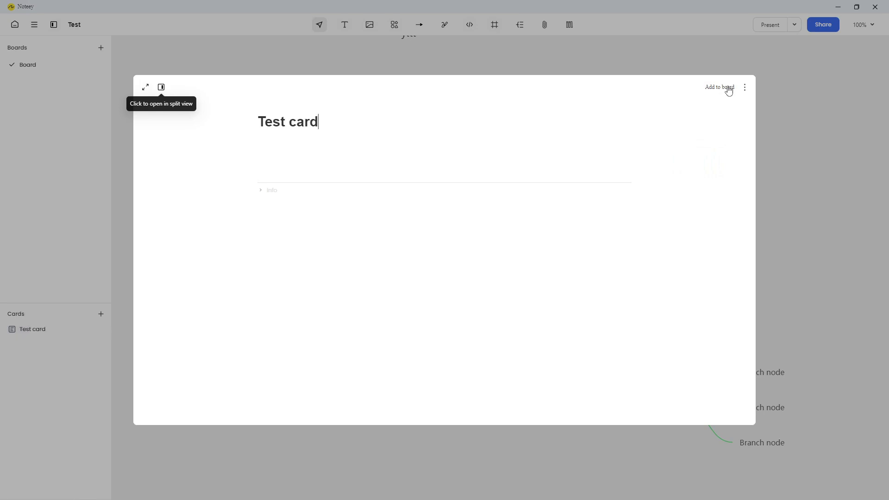
left_click(728, 90)
left_click_drag(449, 260, 311, 268)
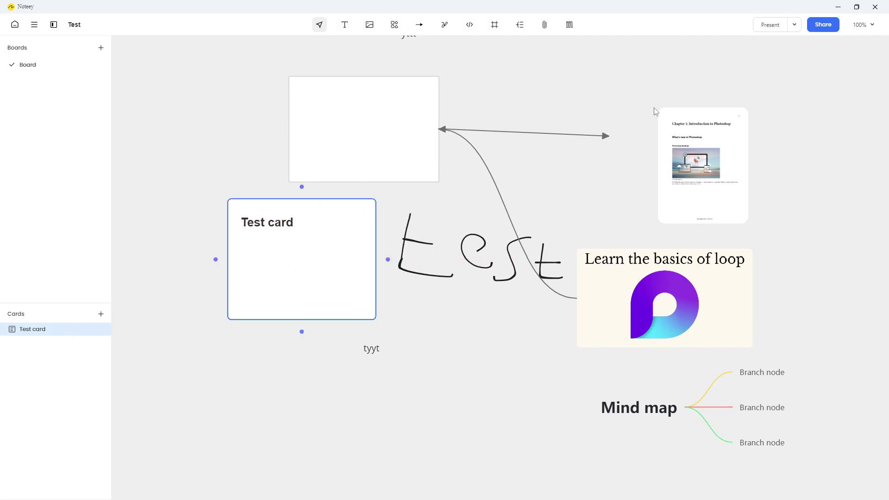
Step: Drag the Mind Map card from the Library below the handwritten Test, then close the Library
left_click(569, 26)
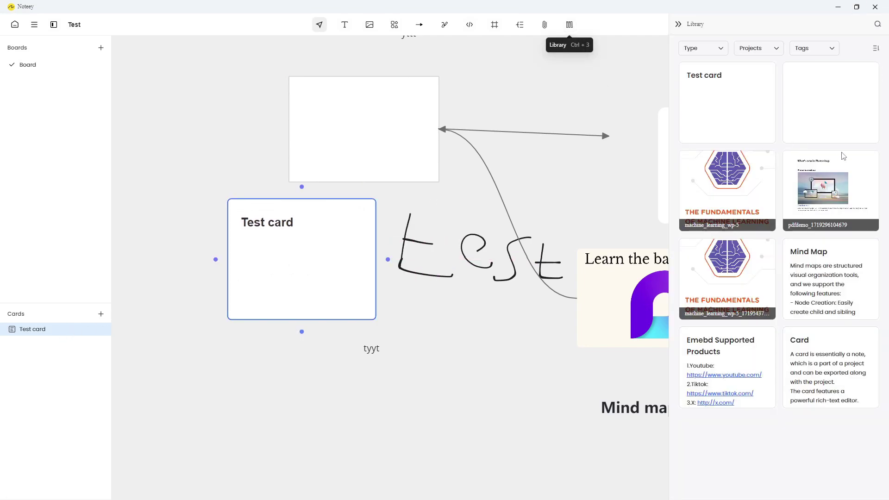
left_click_drag(810, 284, 440, 340)
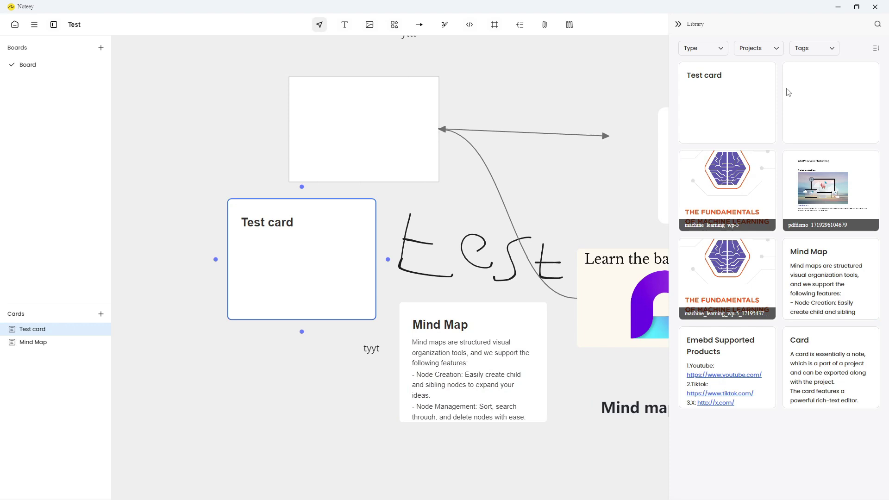
left_click(677, 24)
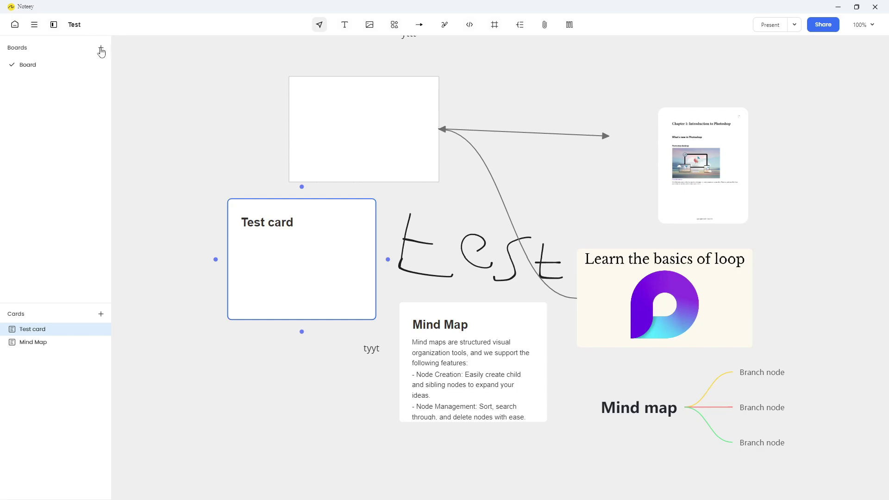
Step: Reopen the Test project from Home and give the Test card the #Resources tag
left_click(14, 25)
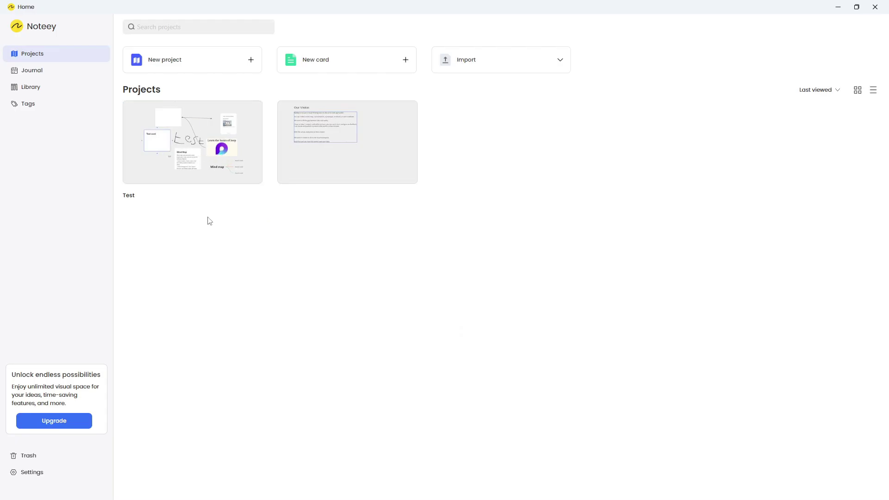
left_click(159, 162)
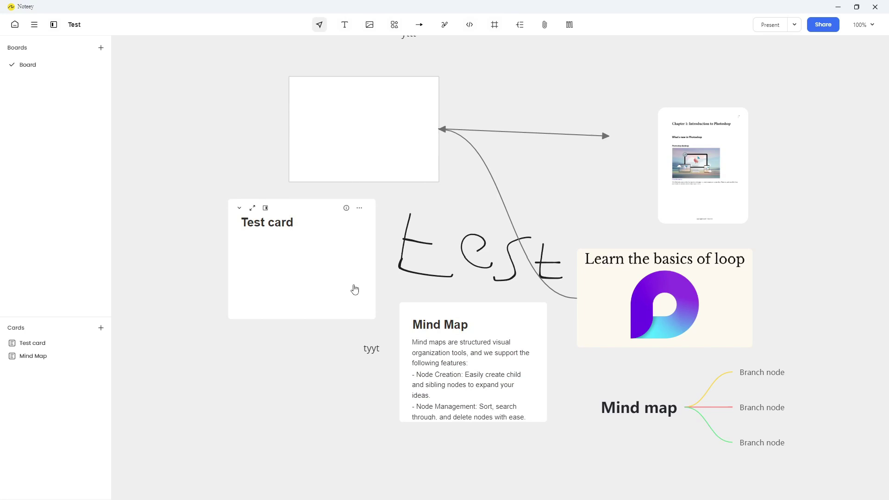
left_click(253, 208)
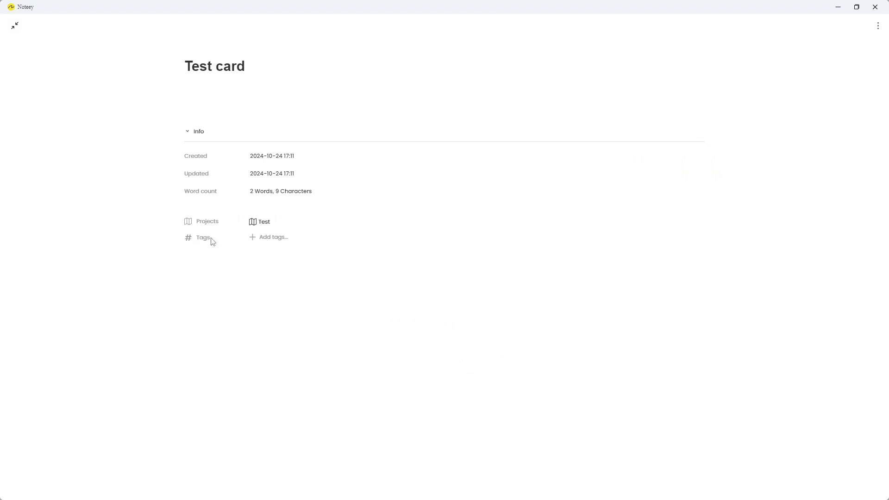
left_click(269, 237)
left_click(383, 216)
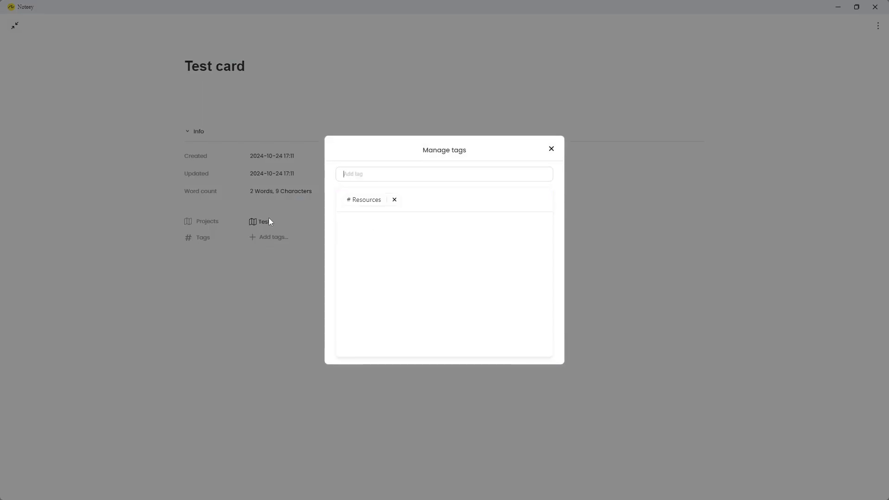
left_click(551, 149)
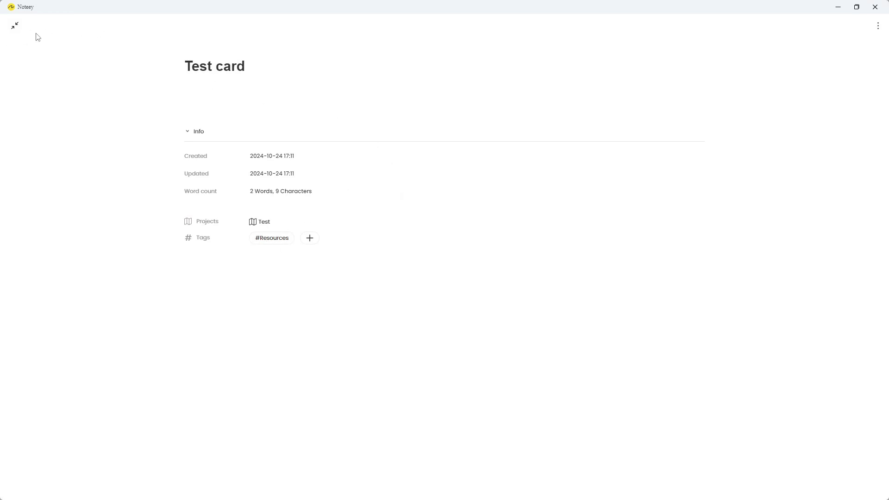
Step: Return to the board and delete the Test card
left_click(16, 30)
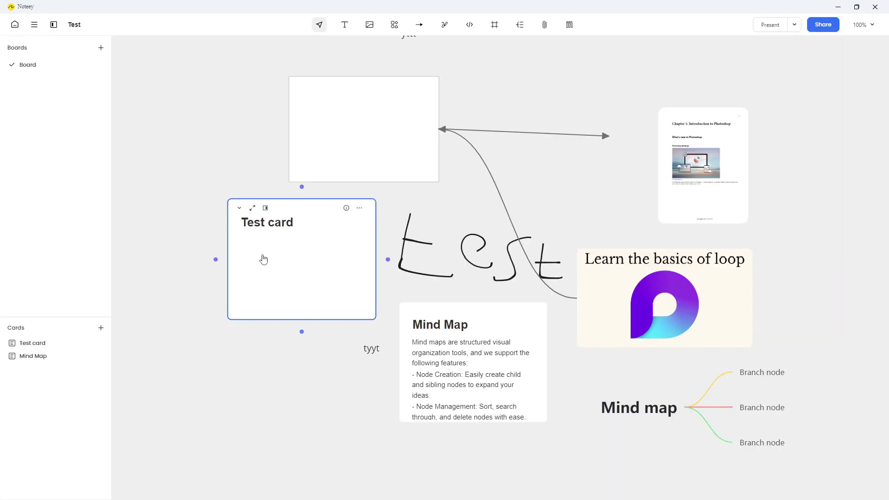
left_click_drag(276, 257, 321, 234)
key("Delete")
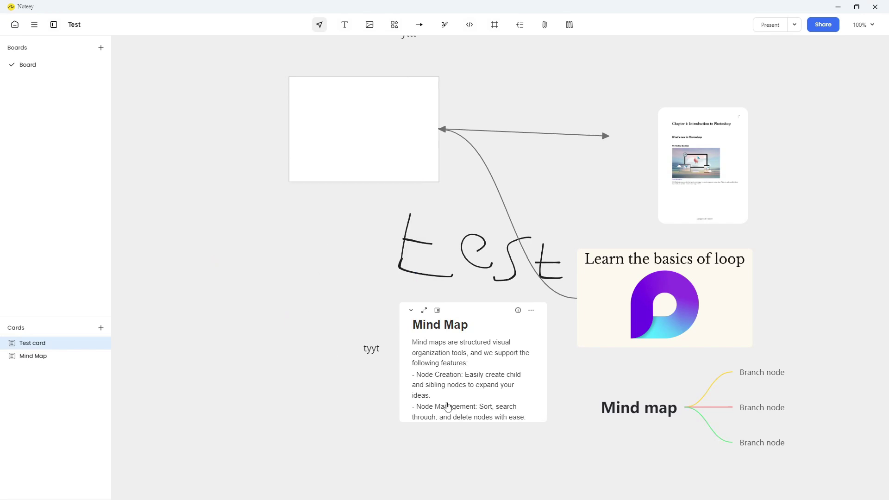
Step: Delete the Mind Map card from the board
left_click_drag(446, 407, 389, 398)
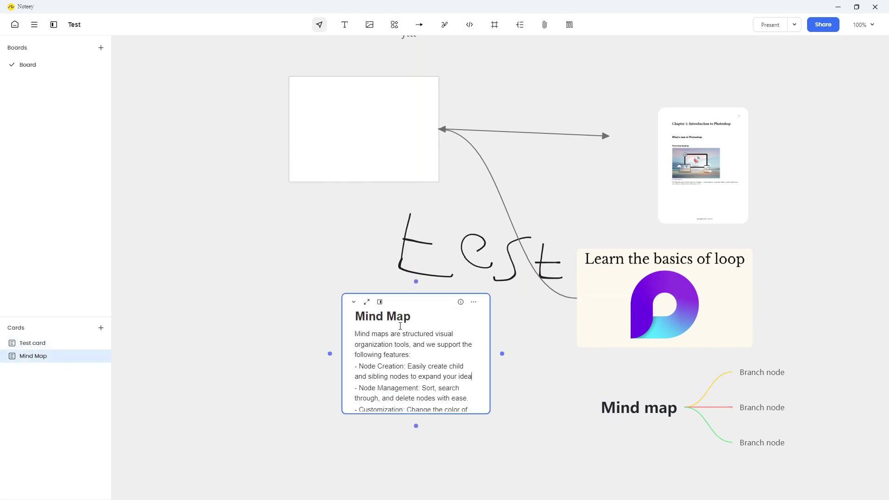
left_click_drag(400, 326, 342, 281)
left_click_drag(248, 228, 361, 305)
key("Delete")
Step: Marquee-select and delete the empty rectangle, then return to the Projects home page
left_click_drag(278, 196, 364, 128)
key("Delete")
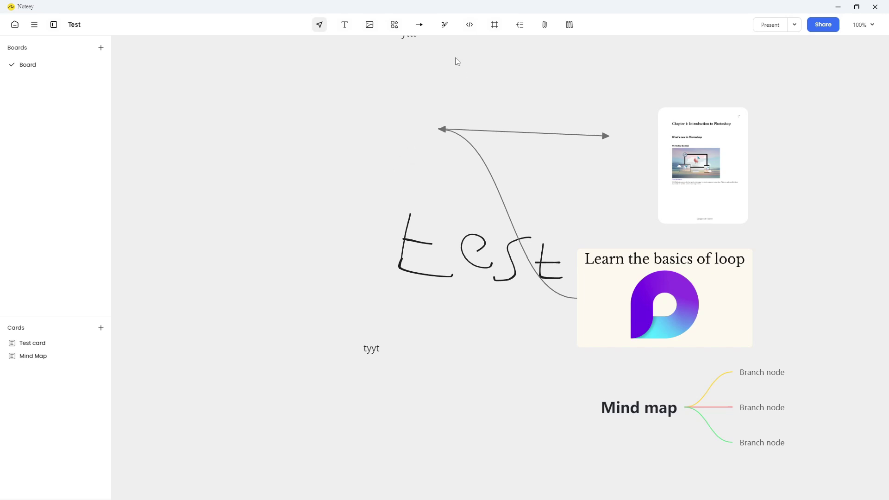
scroll(463, 98, "up", 2)
scroll(463, 99, "up", 1)
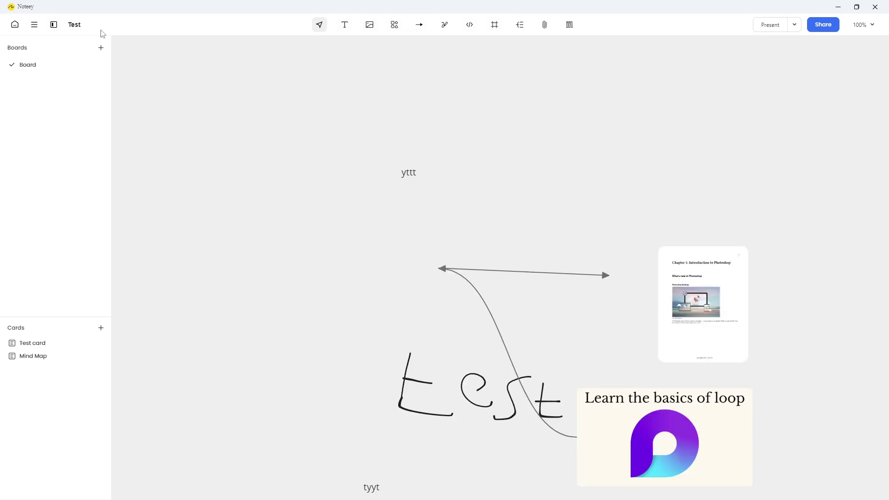
left_click(13, 26)
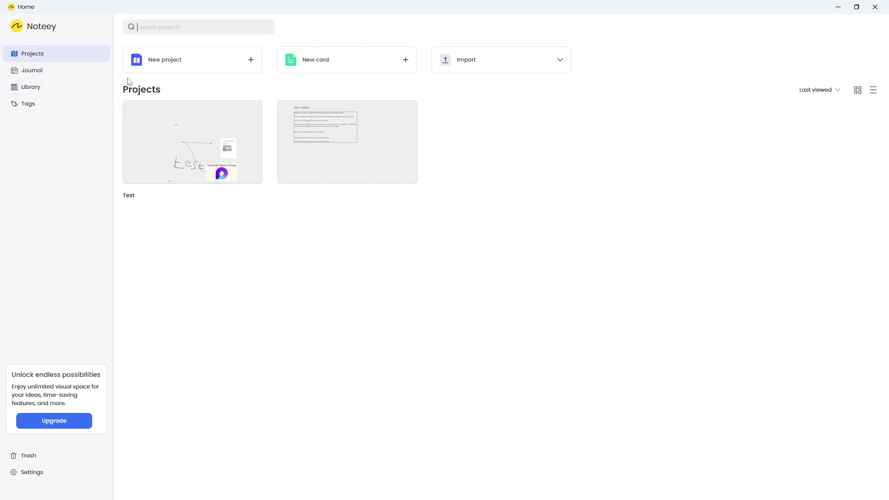
Step: Search the projects for 'cha', then clear the search to list all projects again
left_click(245, 135)
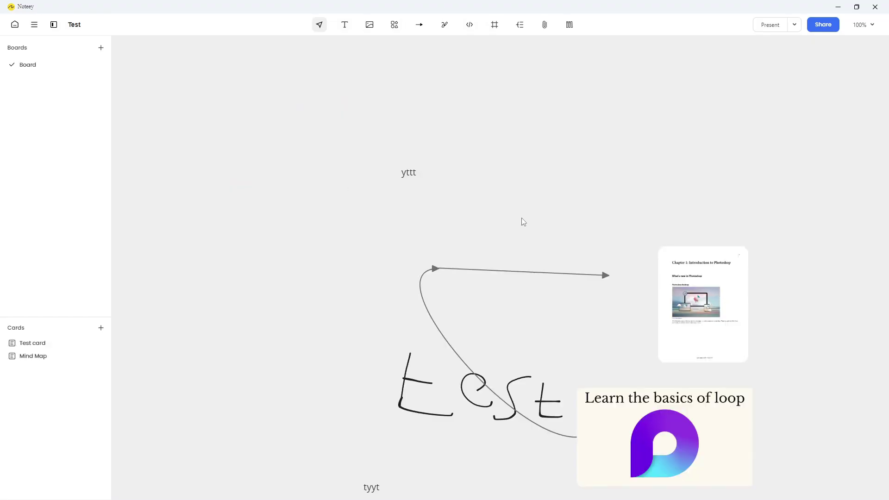
left_click(15, 24)
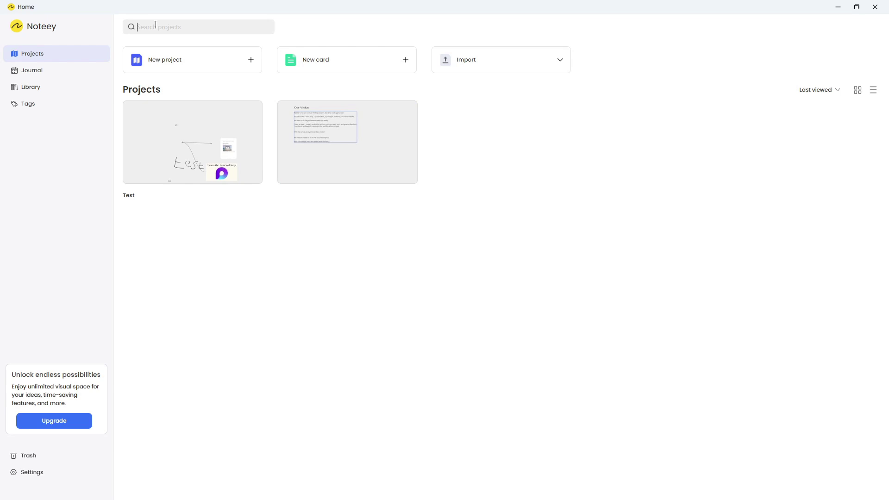
left_click(155, 27)
type("chapter")
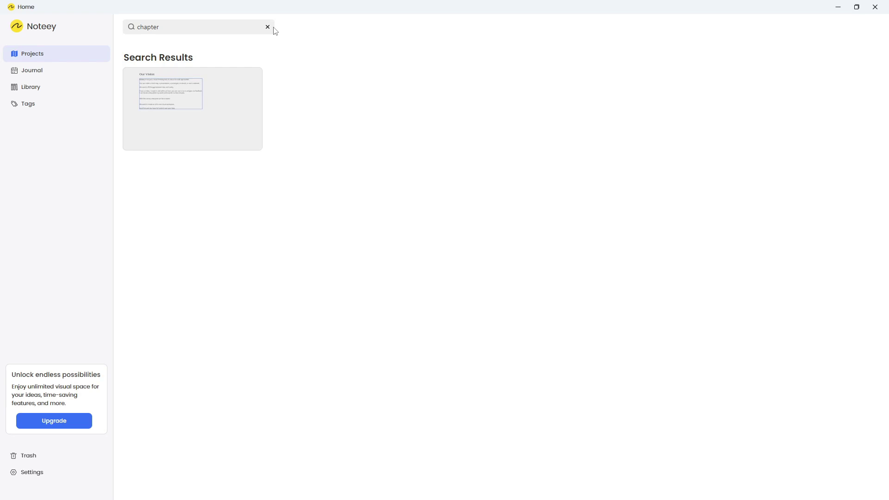
left_click(267, 28)
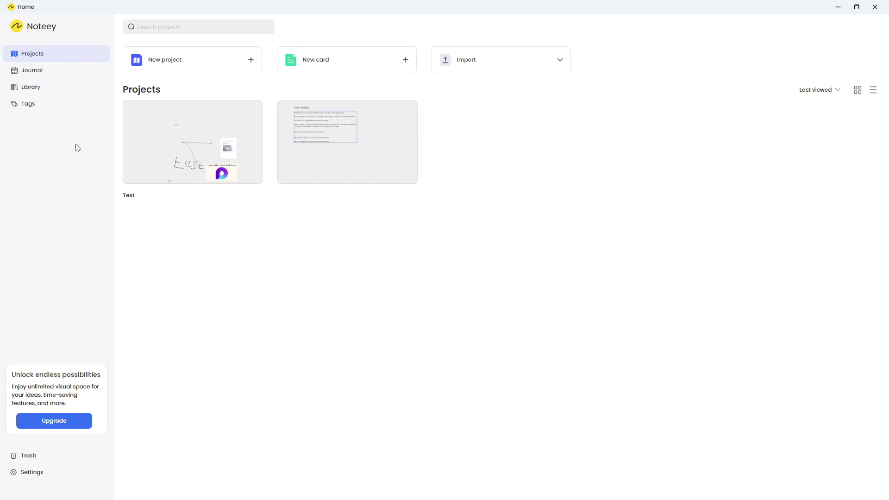
Step: Go to Journal in the sidebar, then Library, to list all cards and files
left_click(40, 72)
left_click(44, 89)
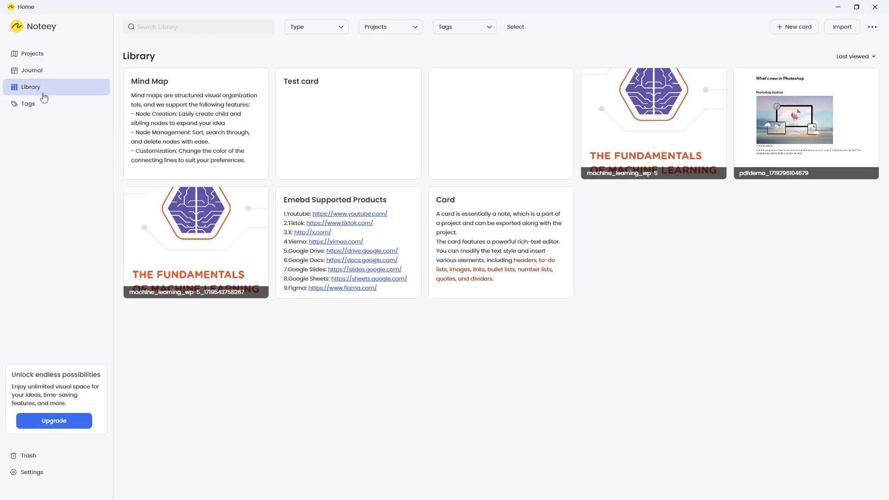